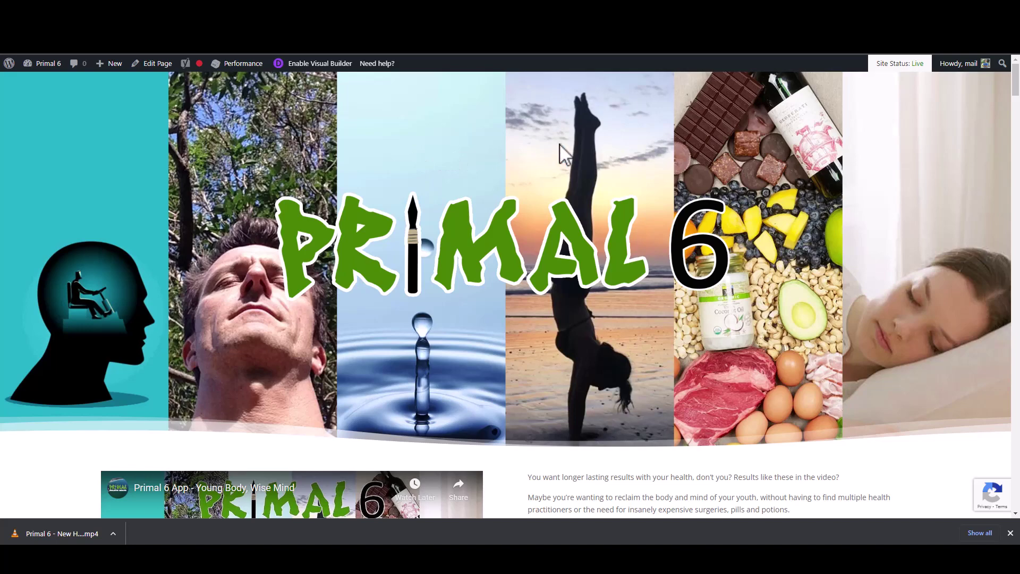
Step: Scroll the Primal 6 home page past the tribe tiles to the free Pioneer offer
scroll(565, 268, down, 5)
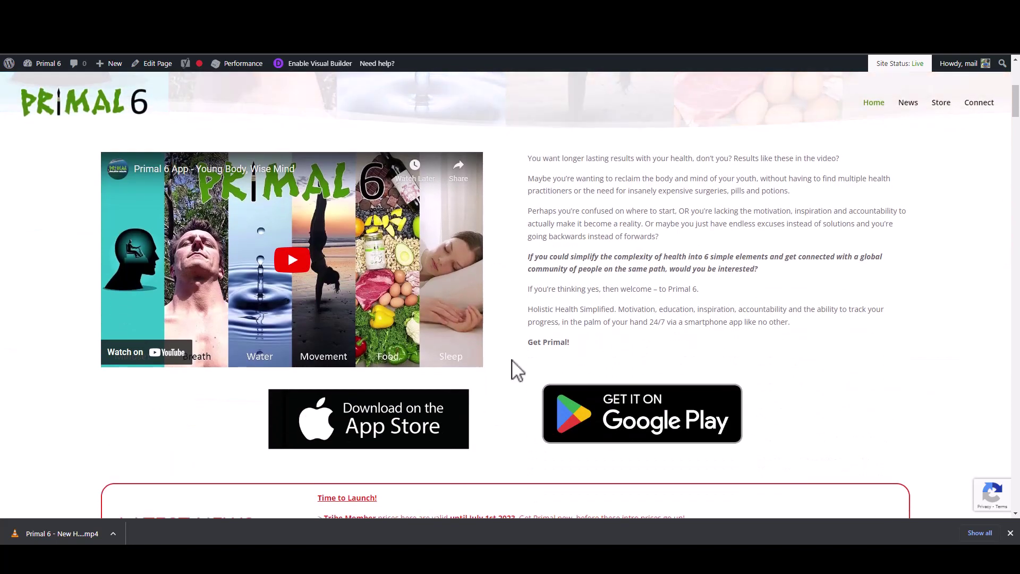
scroll(744, 425, down, 3)
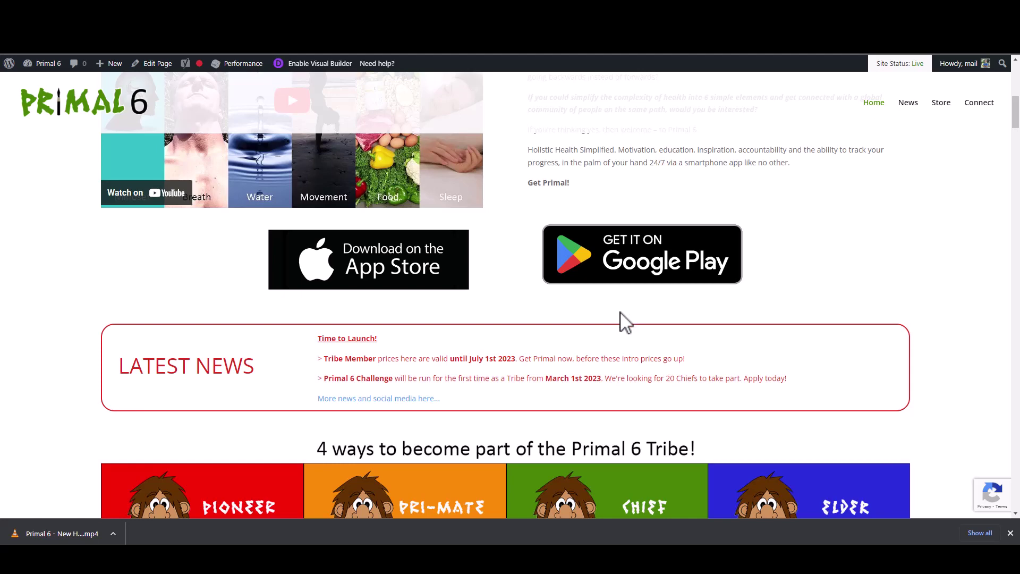
scroll(608, 342, down, 4)
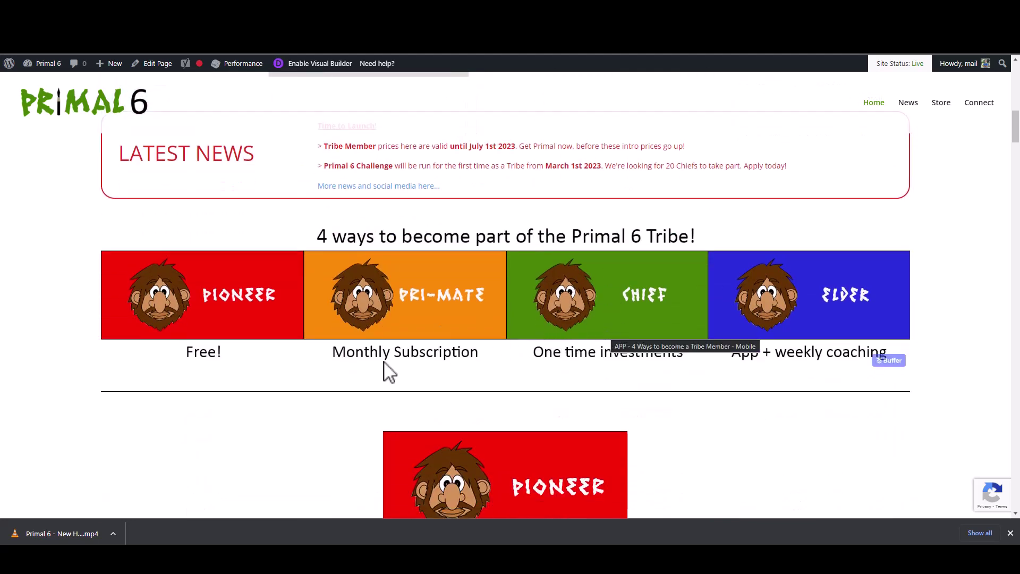
scroll(310, 398, down, 4)
scroll(310, 389, down, 3)
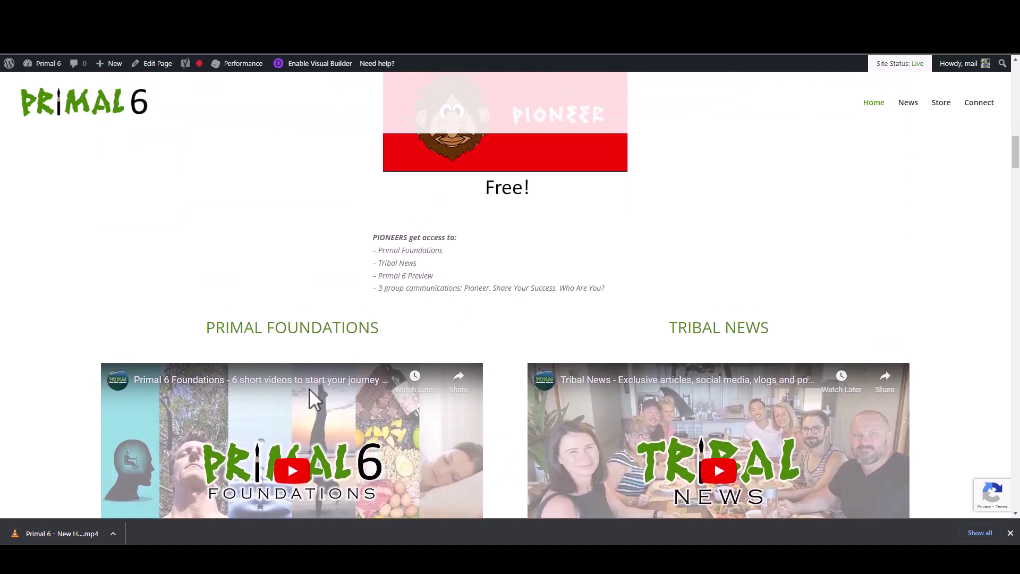
scroll(567, 385, down, 5)
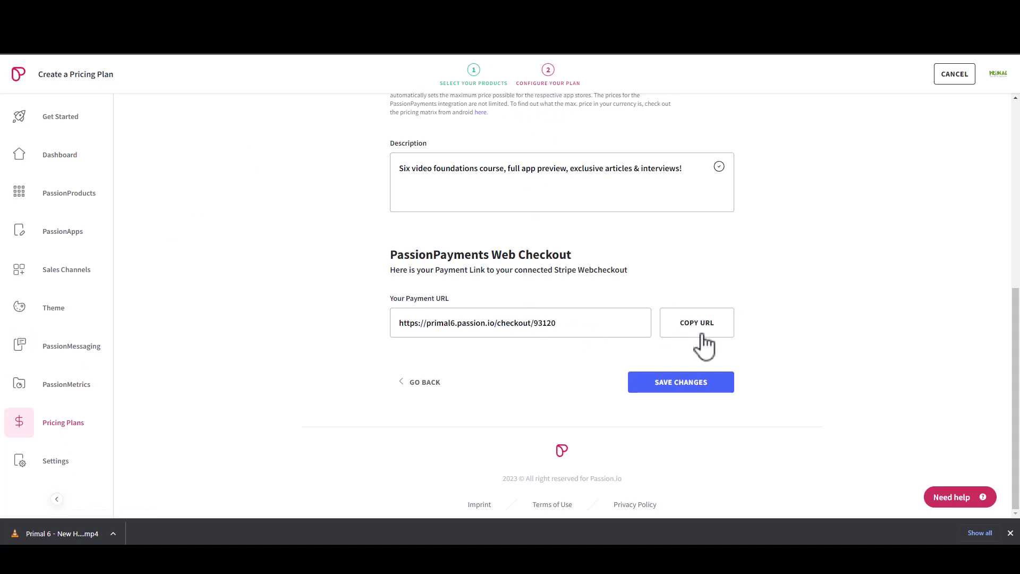
Step: Copy the pricing plan's checkout payment URL and return to the Primal 6 website
click(682, 321)
mouse_move(420, 45)
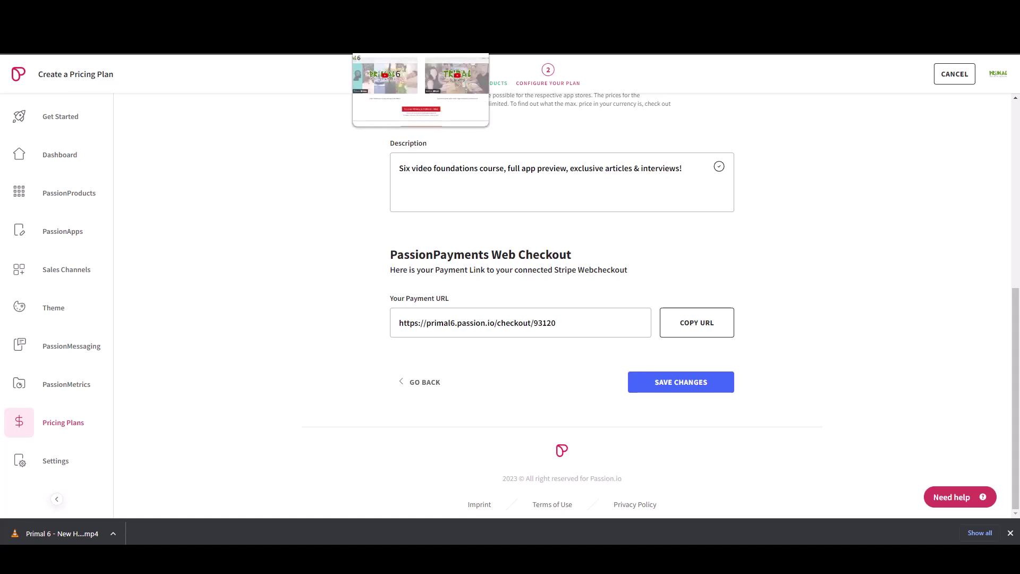
click(419, 45)
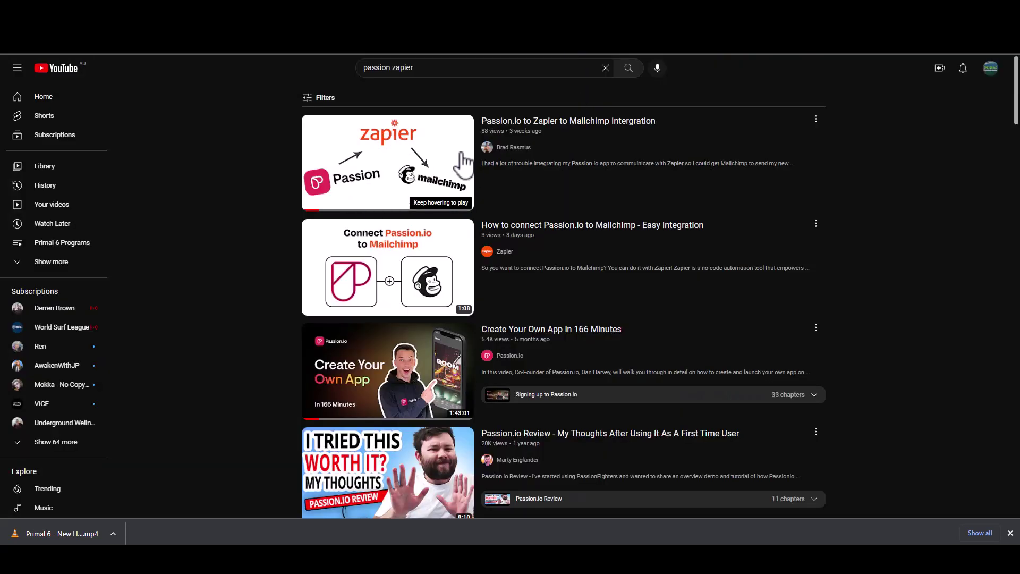
Step: Preview the top Passion.io to Zapier to Mailchimp integration video result
mouse_move(493, 177)
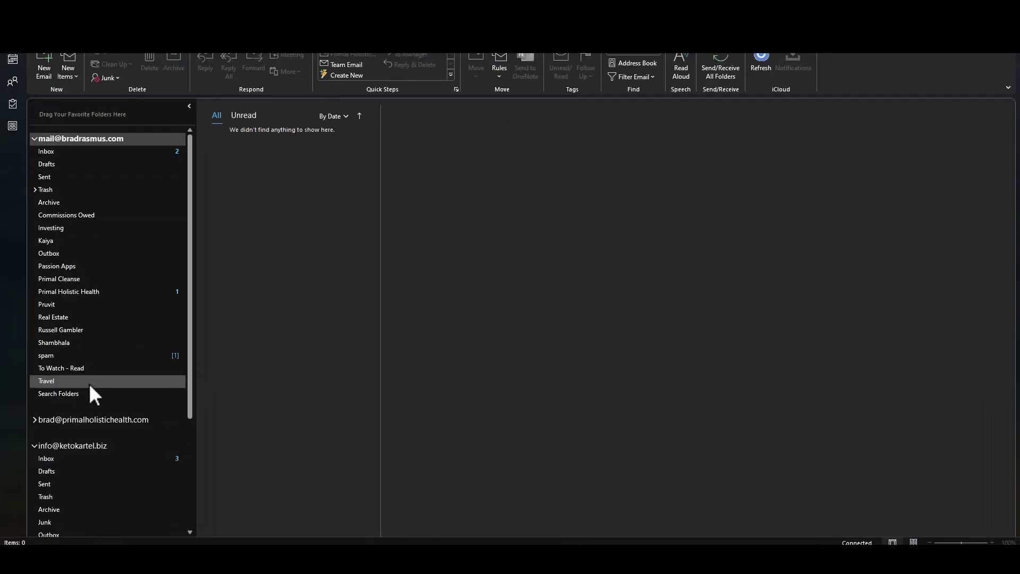
Step: Open the second account's inbox and read through the 'Welcome to the Tribe!' email
scroll(88, 385, down, 4)
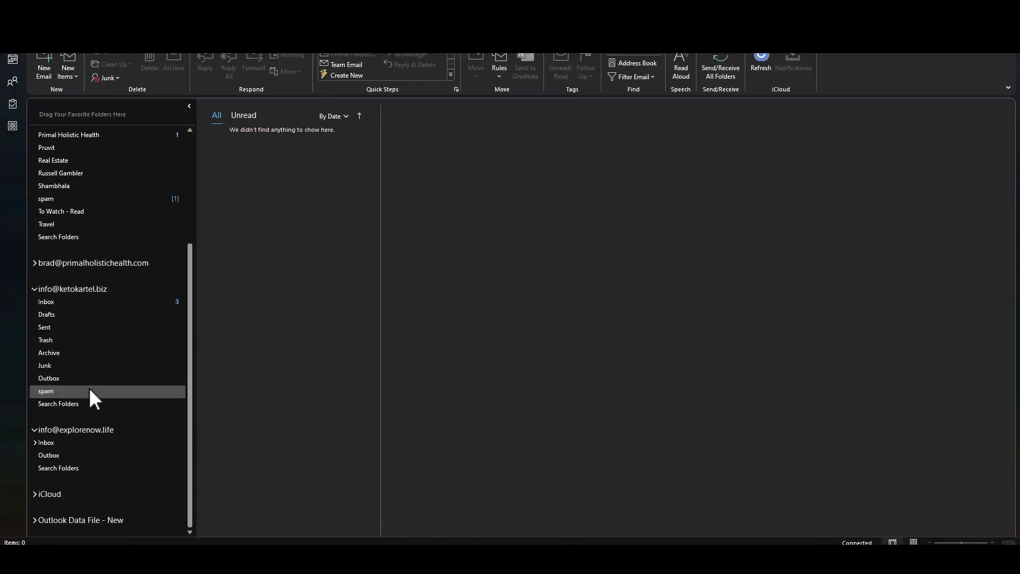
click(66, 302)
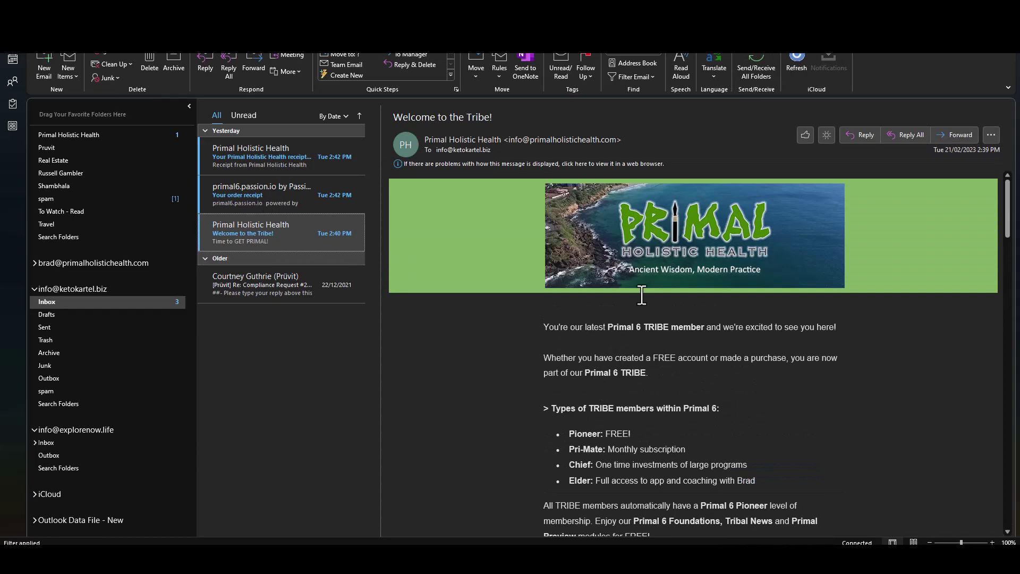
scroll(699, 377, down, 10)
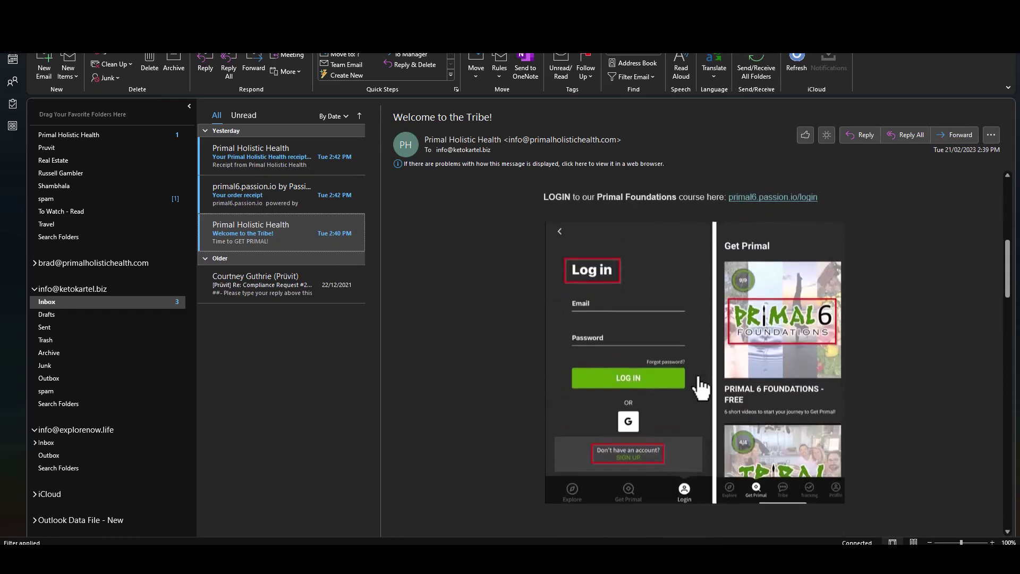
scroll(699, 378, down, 5)
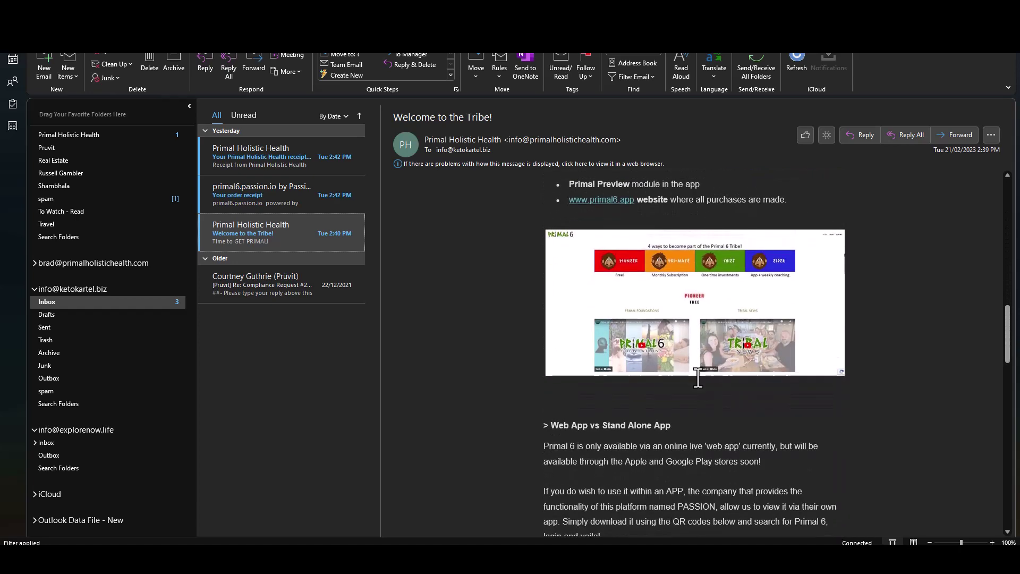
scroll(658, 395, down, 2)
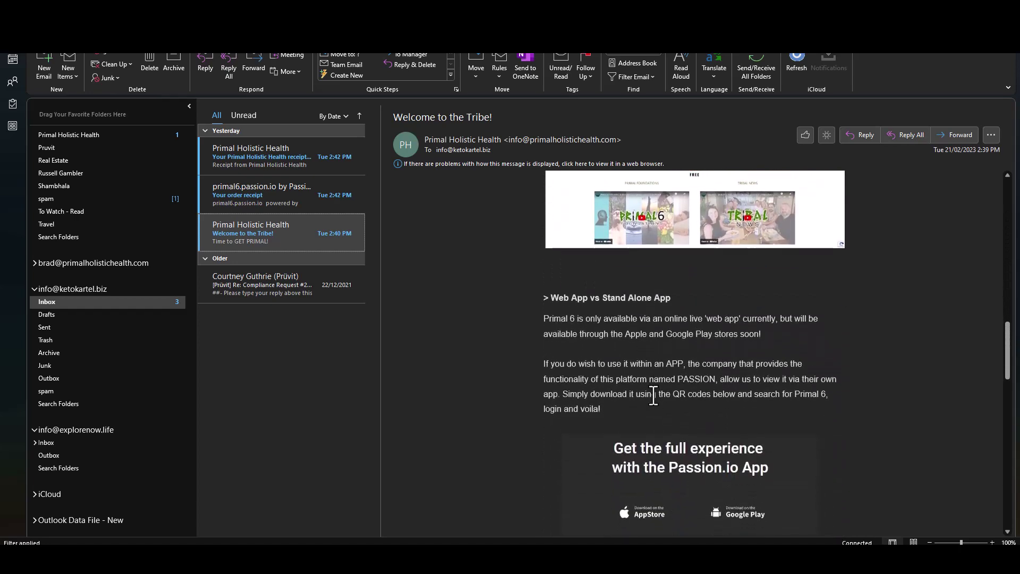
scroll(500, 409, down, 2)
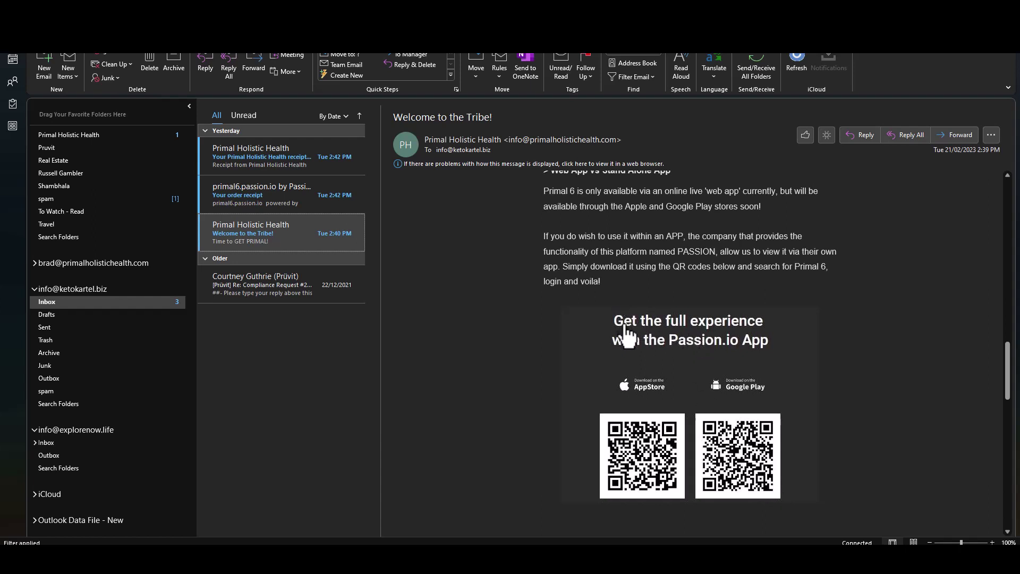
Step: Open the Passion.io 'Your order receipt' email for the $5 Test Plan
scroll(552, 348, up, 10)
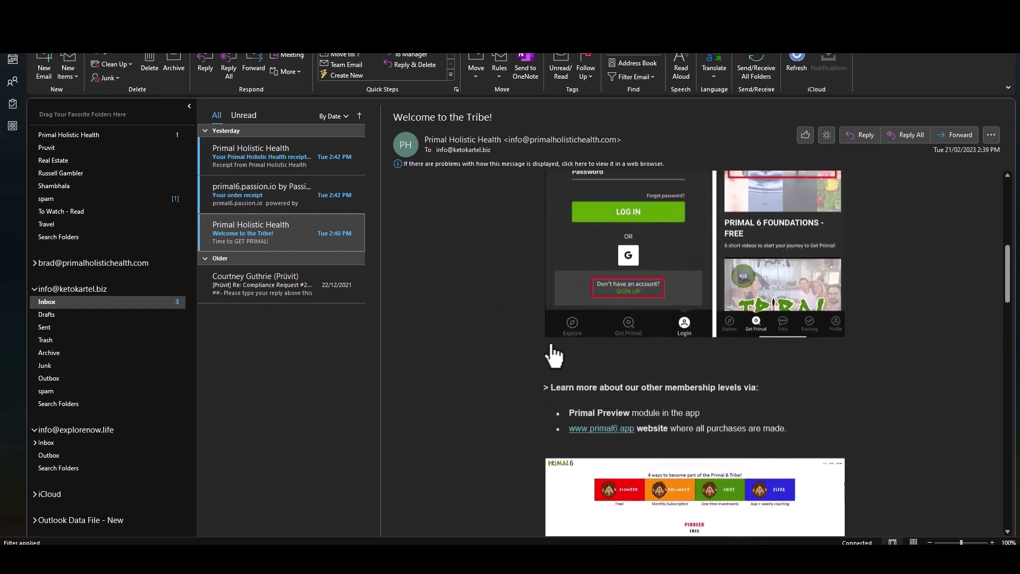
scroll(550, 351, up, 5)
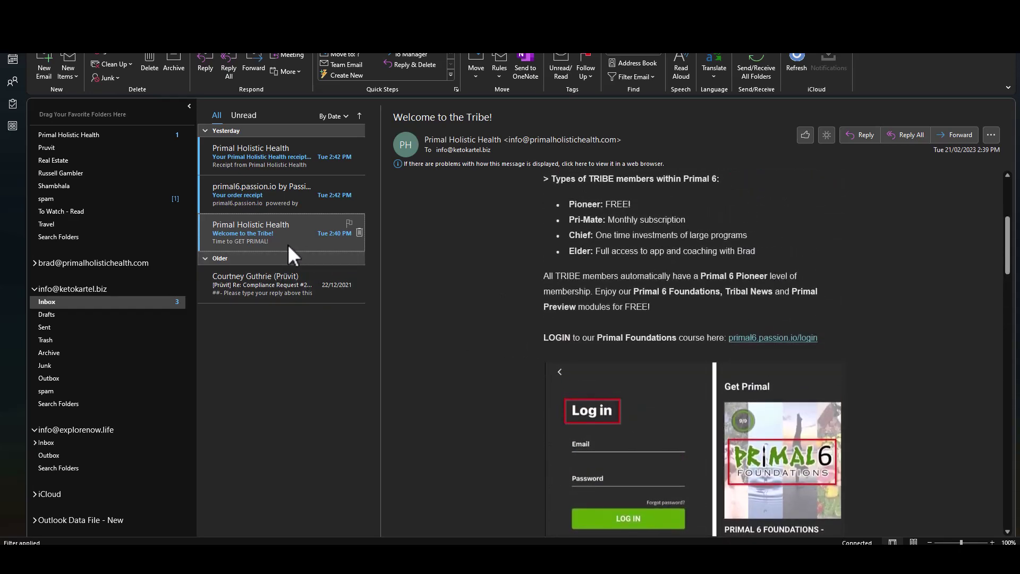
scroll(657, 332, up, 5)
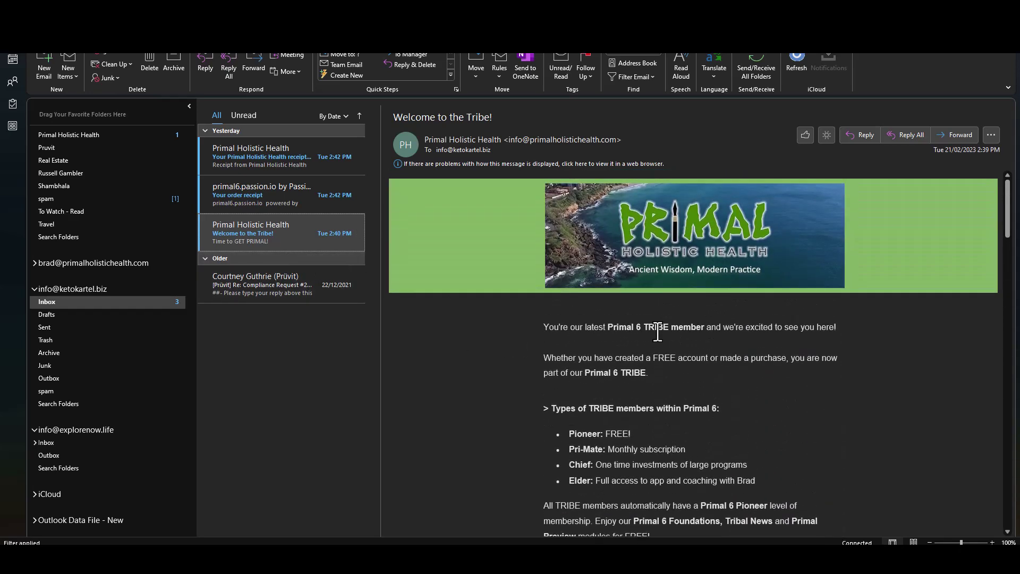
click(266, 200)
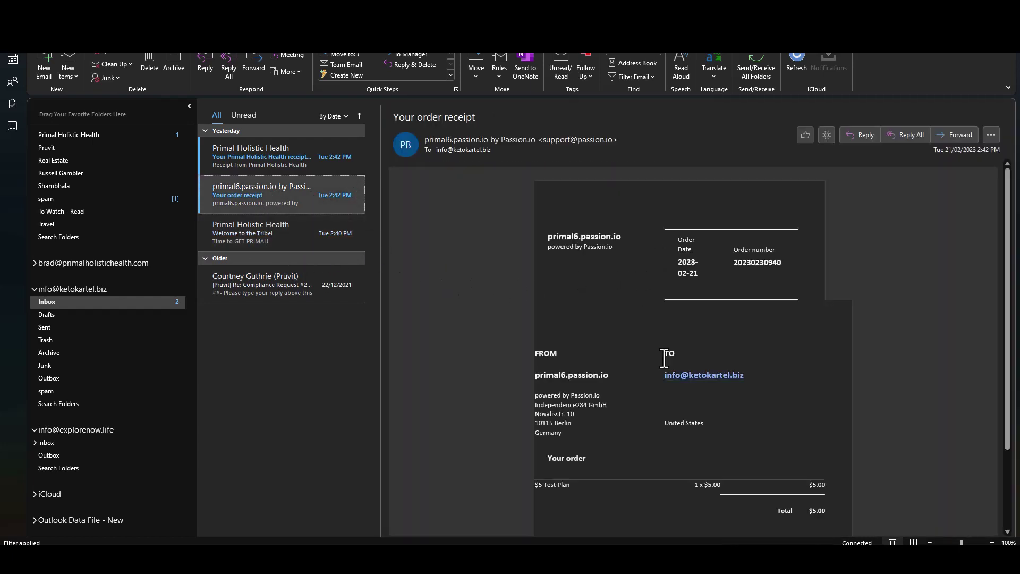
scroll(656, 403, down, 3)
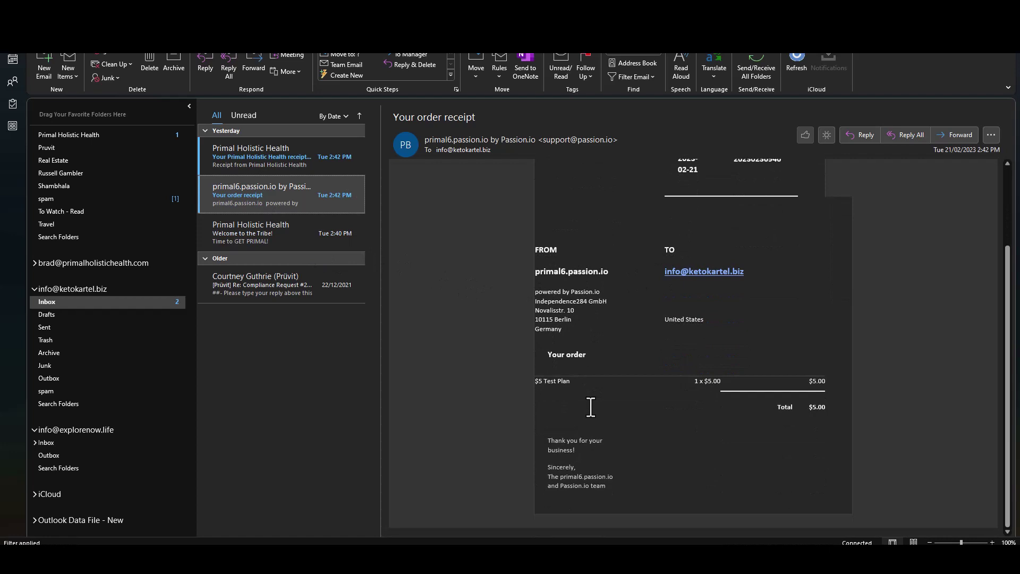
scroll(590, 407, up, 3)
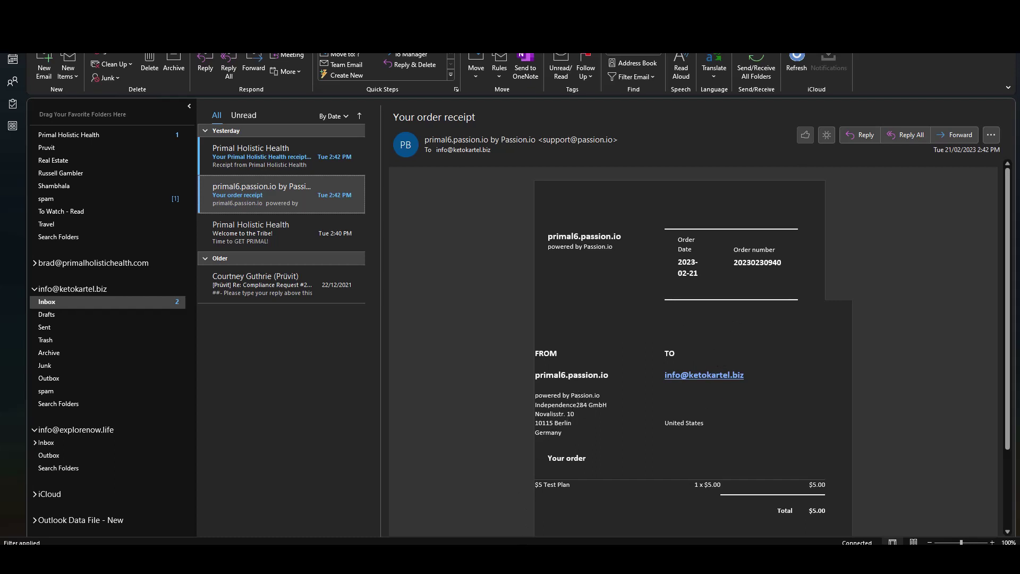
mouse_move(526, 562)
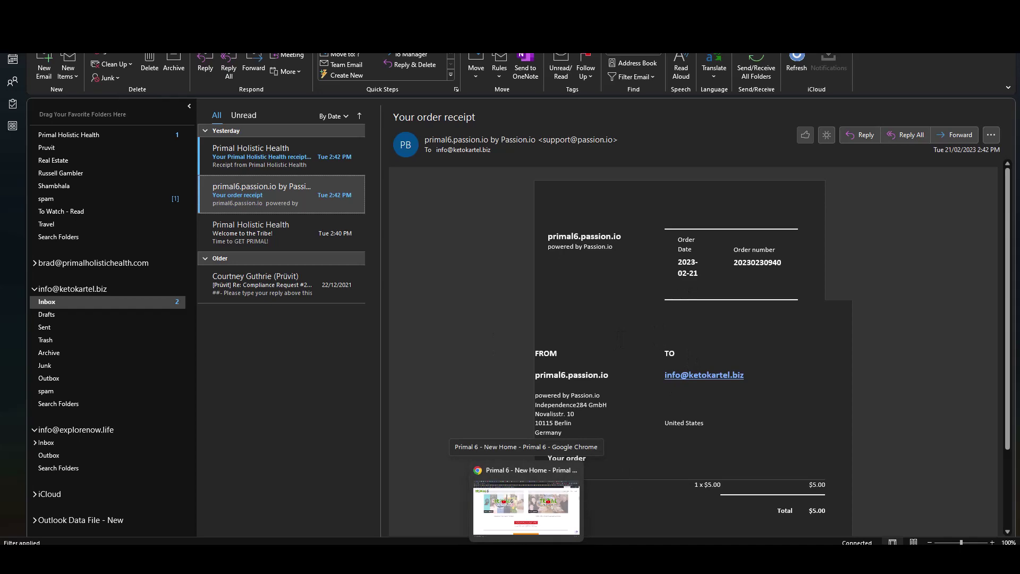
Step: Show the Passion.io app's Advanced Settings with feedback email, receipt and cookie options
click(526, 505)
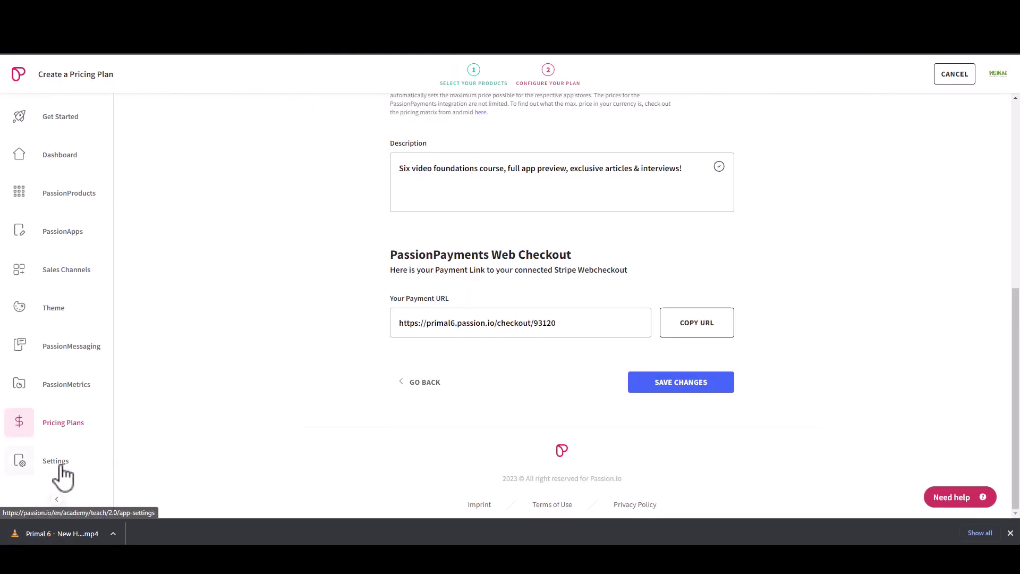
click(60, 466)
click(575, 168)
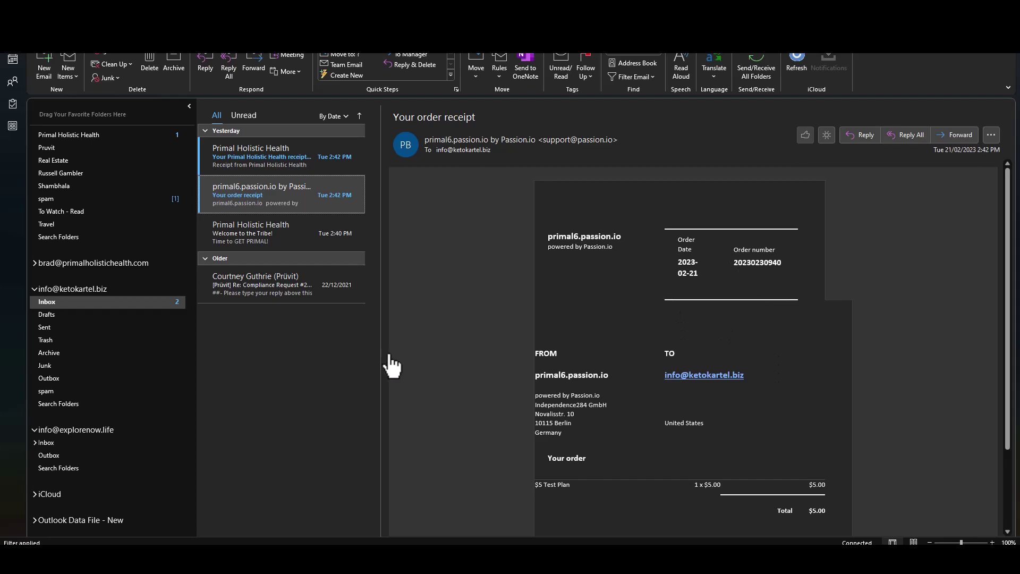
Step: Read the Primal Holistic Health receipt for A$5.00 paid Feb 21, 2023, highlighting the business name
click(281, 154)
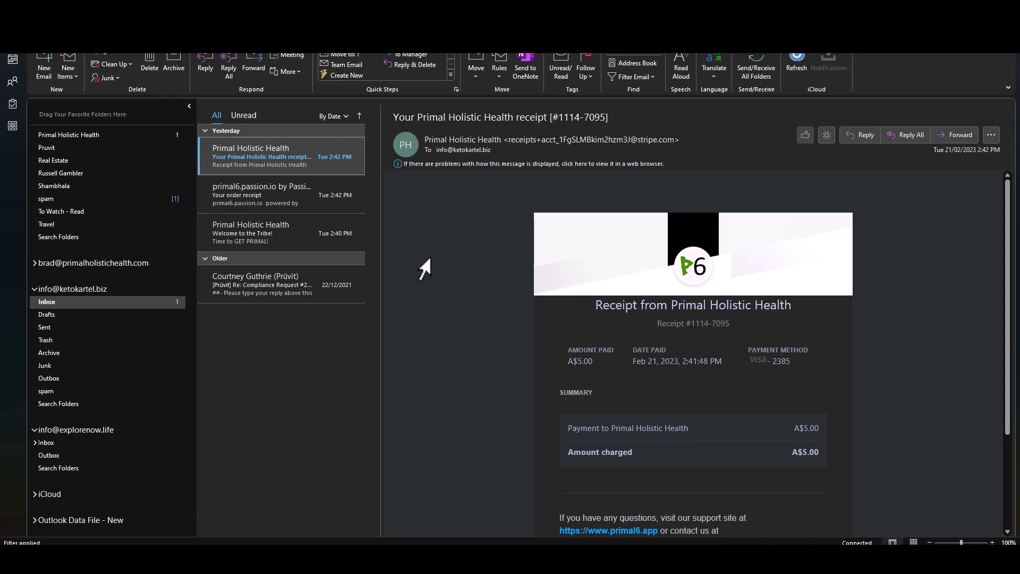
scroll(422, 277, down, 3)
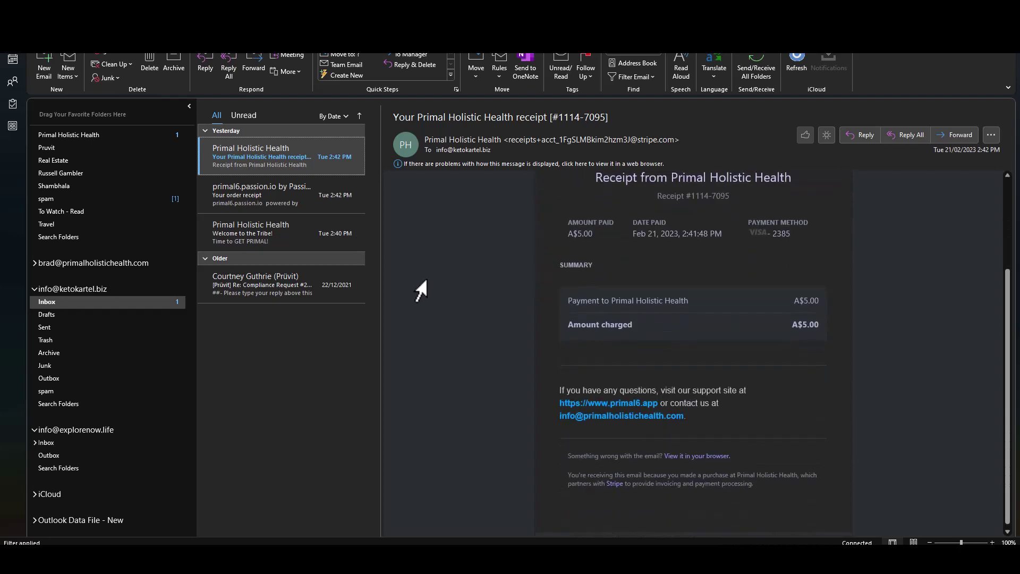
scroll(421, 289, up, 3)
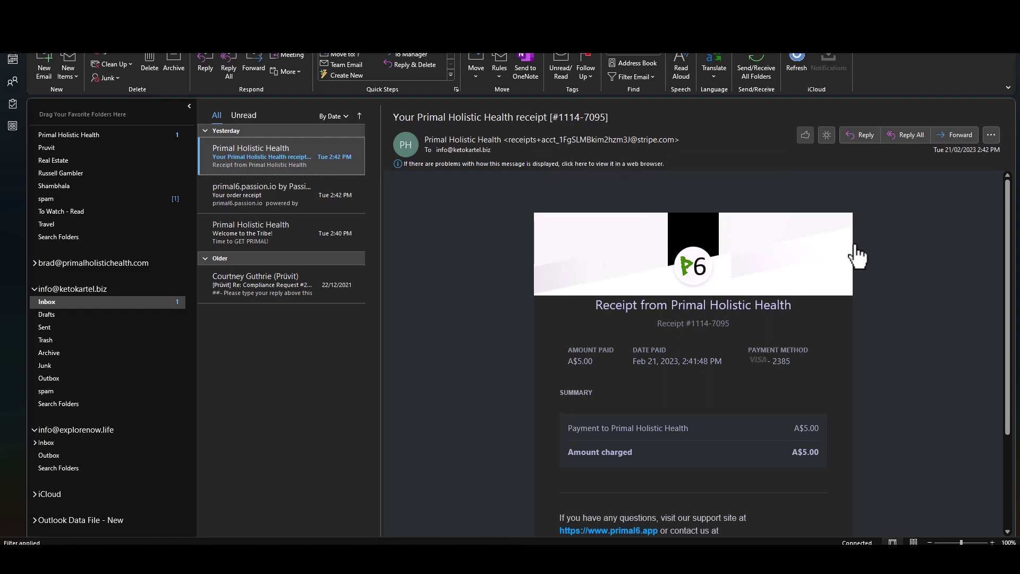
scroll(764, 340, down, 1)
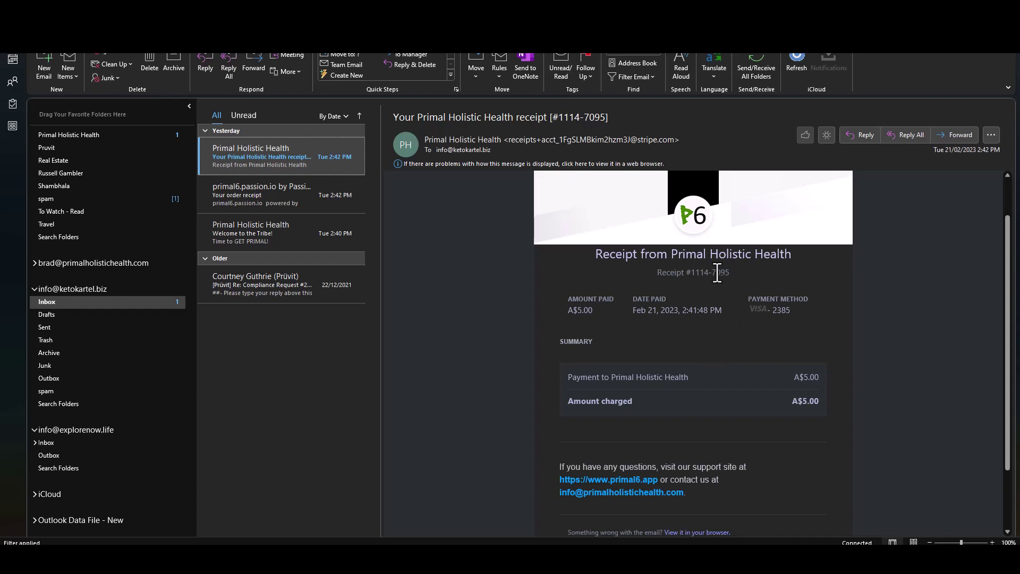
drag(673, 253, 793, 255)
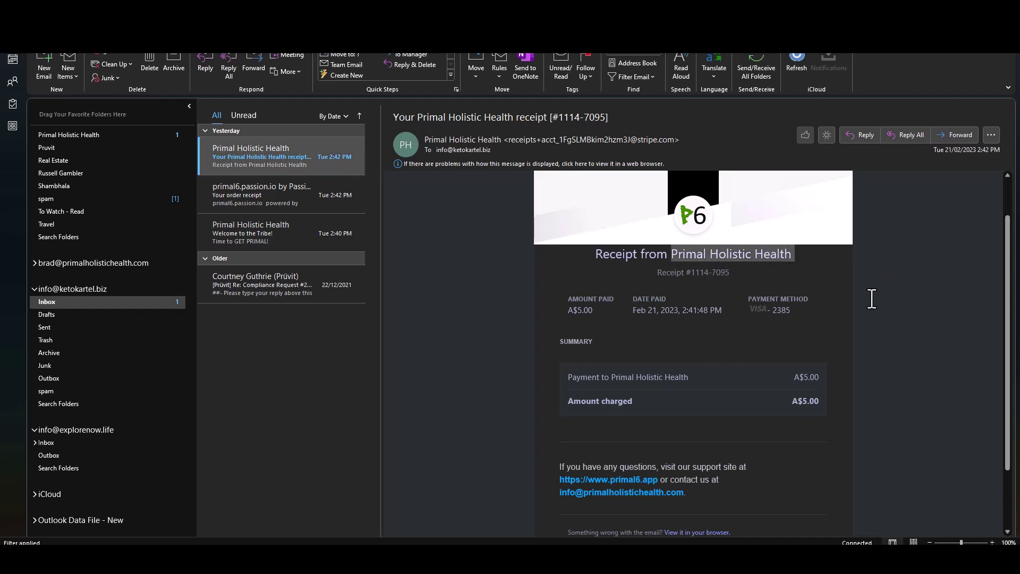
scroll(676, 400, down, 3)
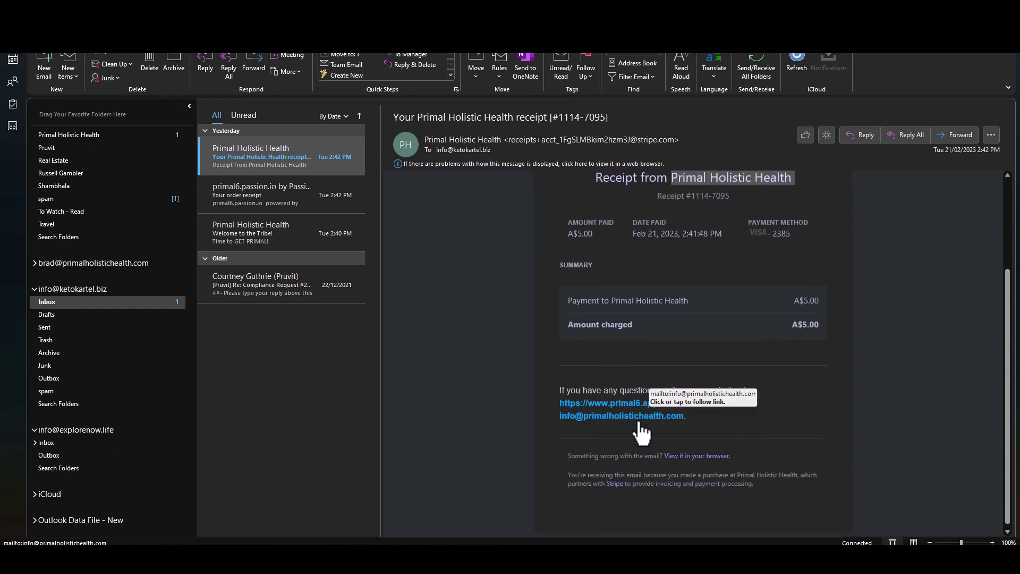
scroll(763, 453, up, 5)
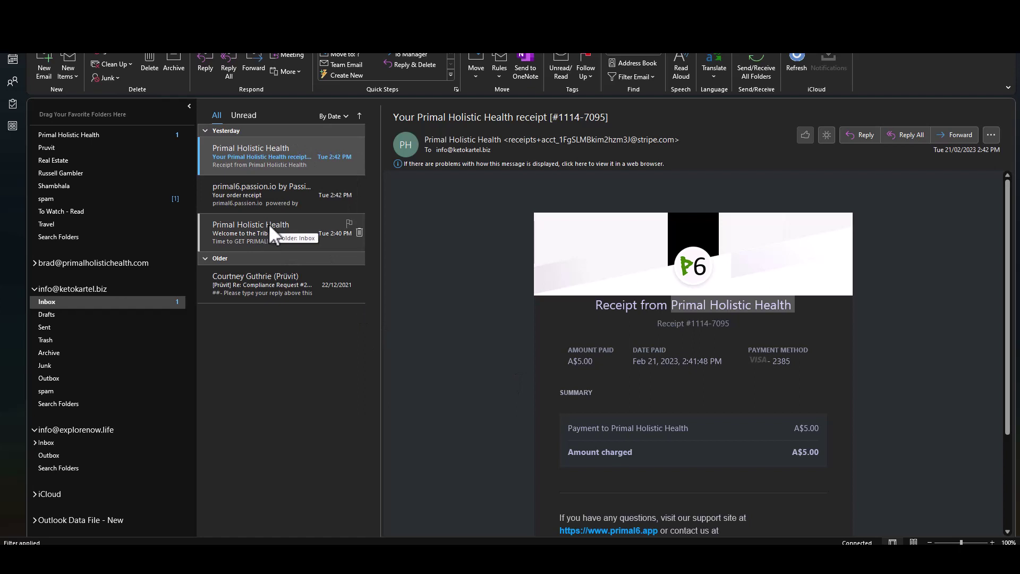
Step: Collapse the test-receipt account and open the other mailbox's Primal Holistic Health folder
click(33, 291)
scroll(117, 276, up, 1)
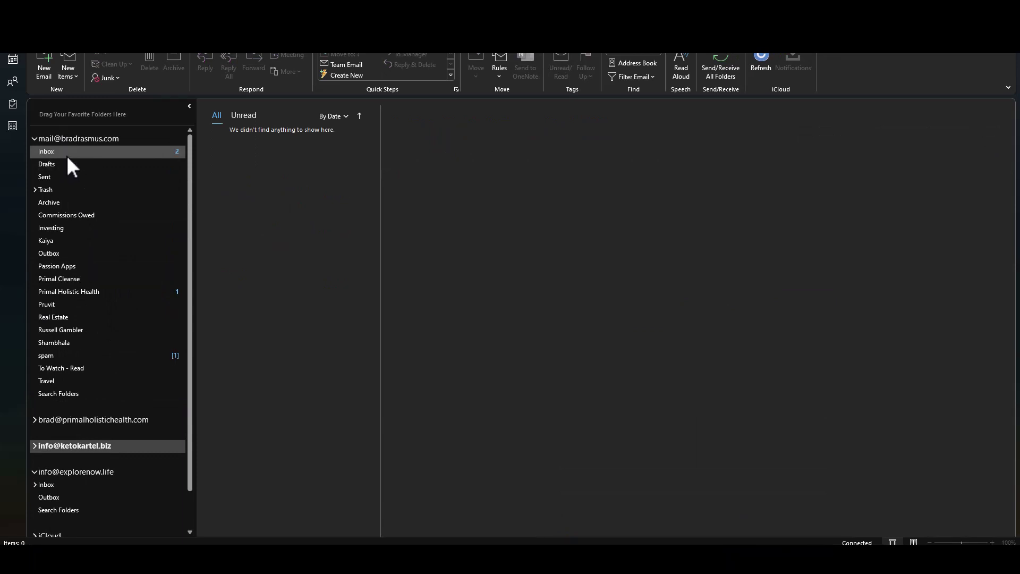
click(81, 290)
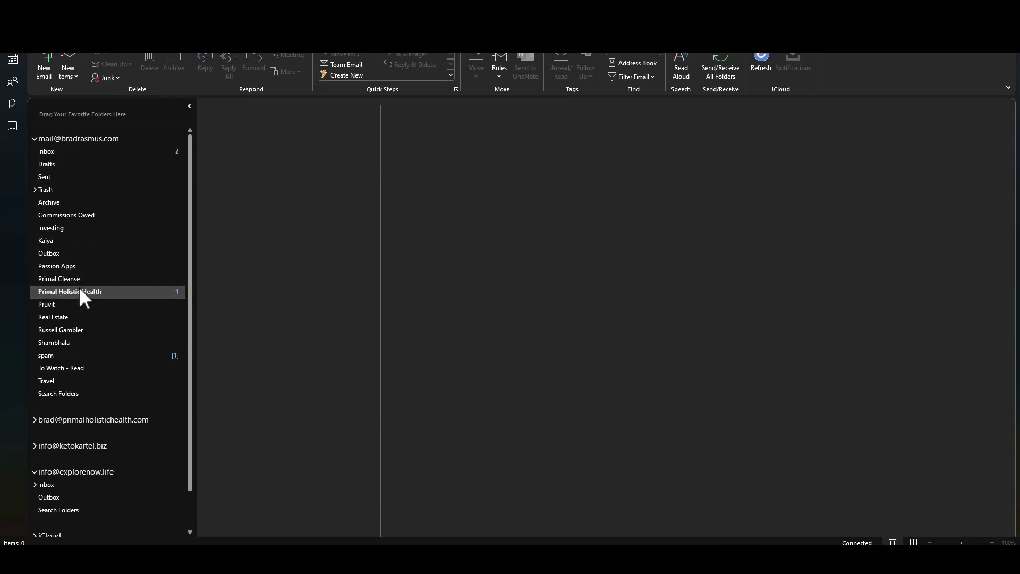
Step: Review Stripe's A$5.00 Primal 6 payment notification, then open the HubSpot Forms email
click(259, 160)
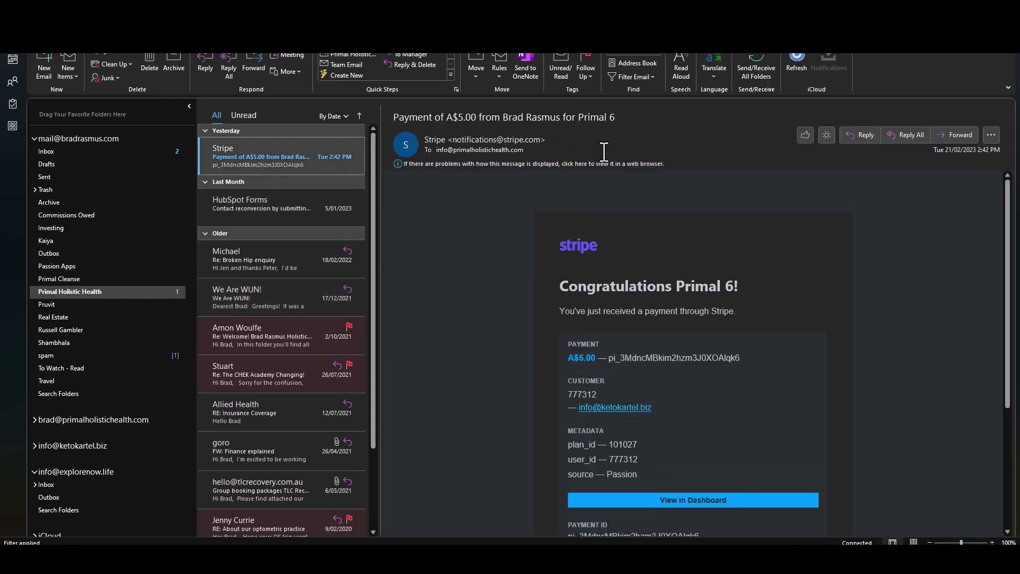
scroll(742, 346, down, 2)
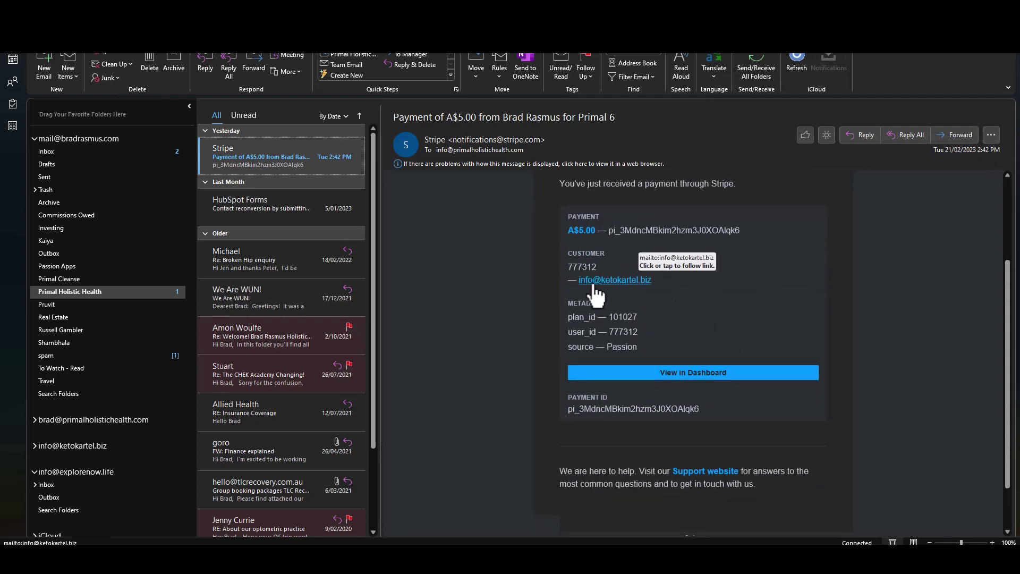
scroll(654, 478, down, 1)
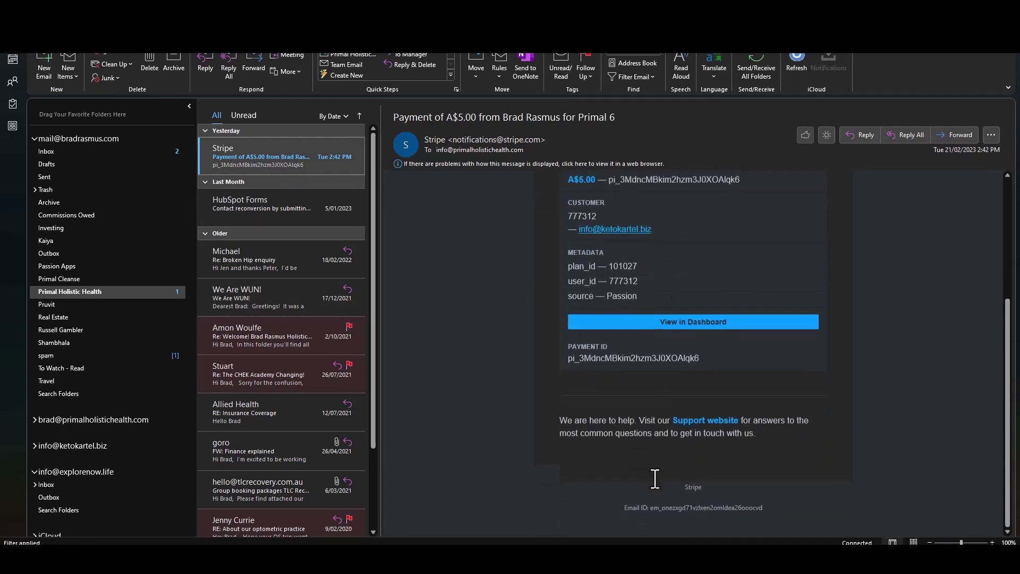
scroll(654, 478, up, 3)
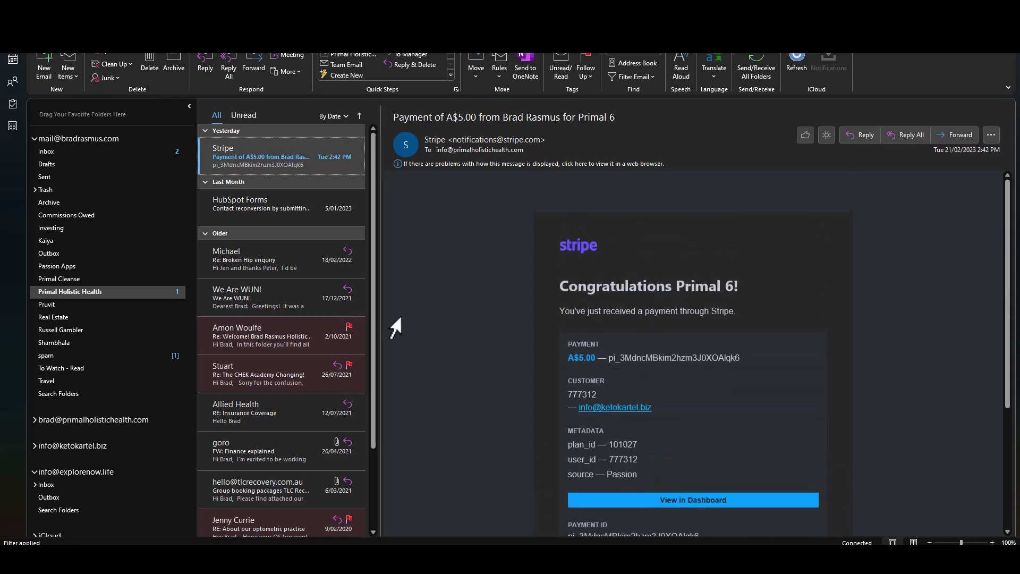
click(271, 208)
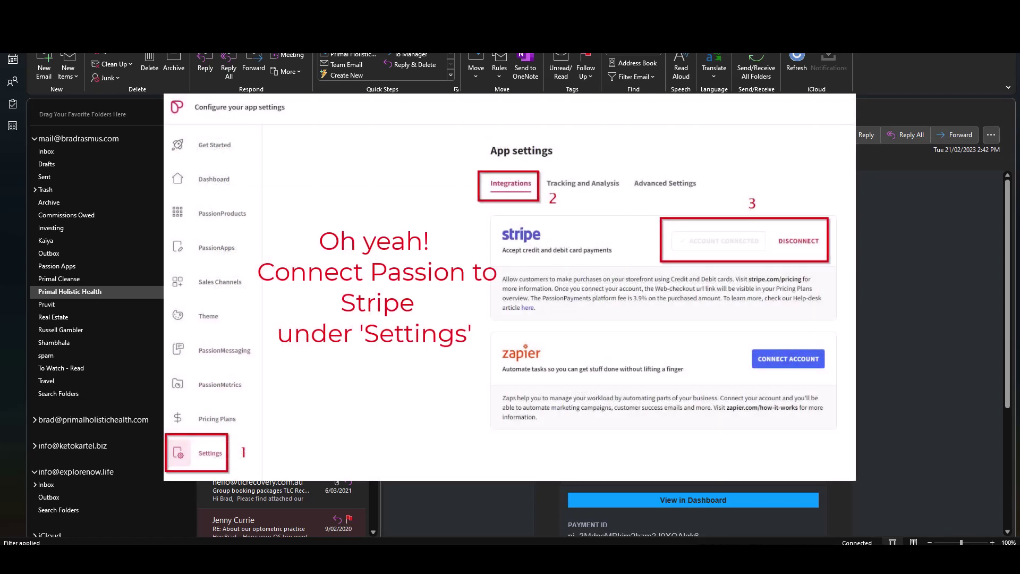
Step: Check that Stripe shows Account Connected in Passion.io's integrations settings
key(Delete)
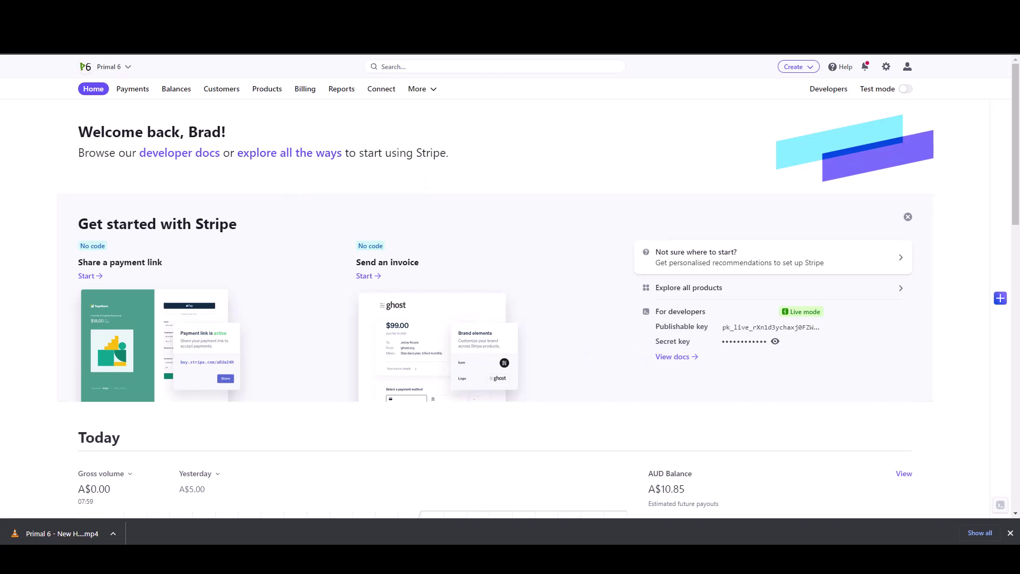
Step: Dismiss the downloads notice and open Stripe's settings overview down to Business settings
click(1010, 533)
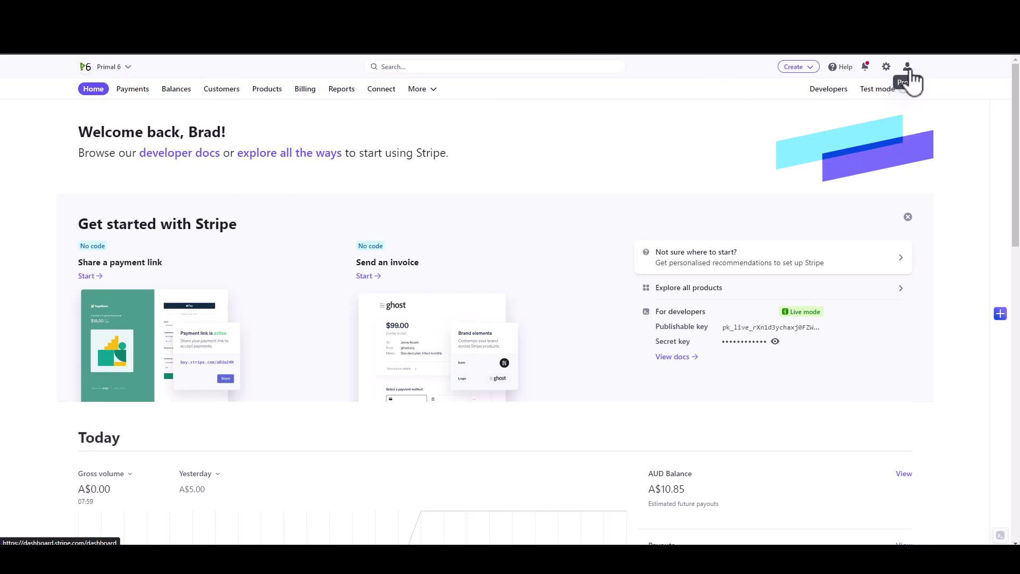
click(887, 67)
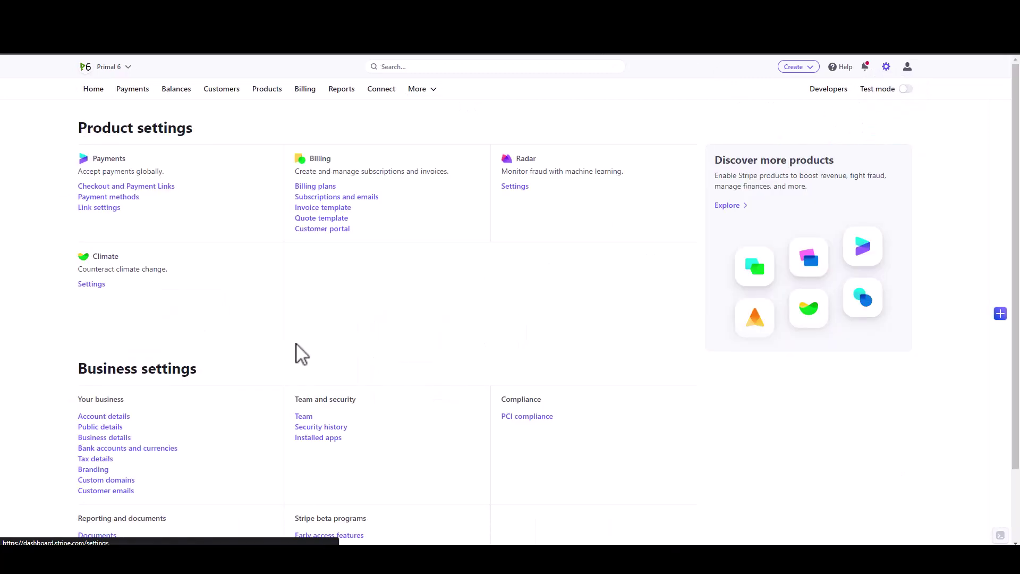
scroll(61, 327, down, 2)
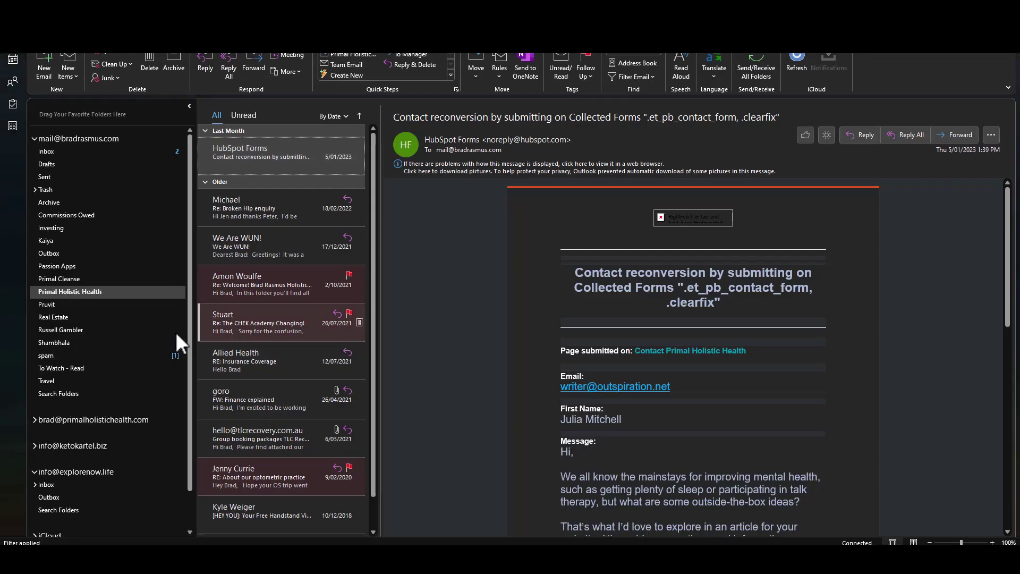
Step: Open the test account's inbox and highlight the business name on the A$5.00 Stripe receipt
click(36, 445)
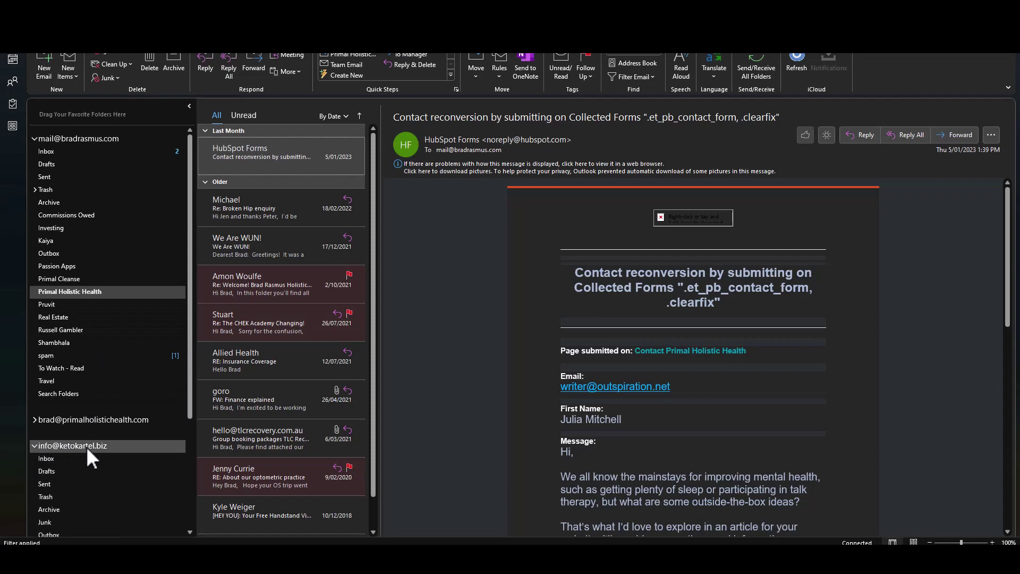
click(73, 459)
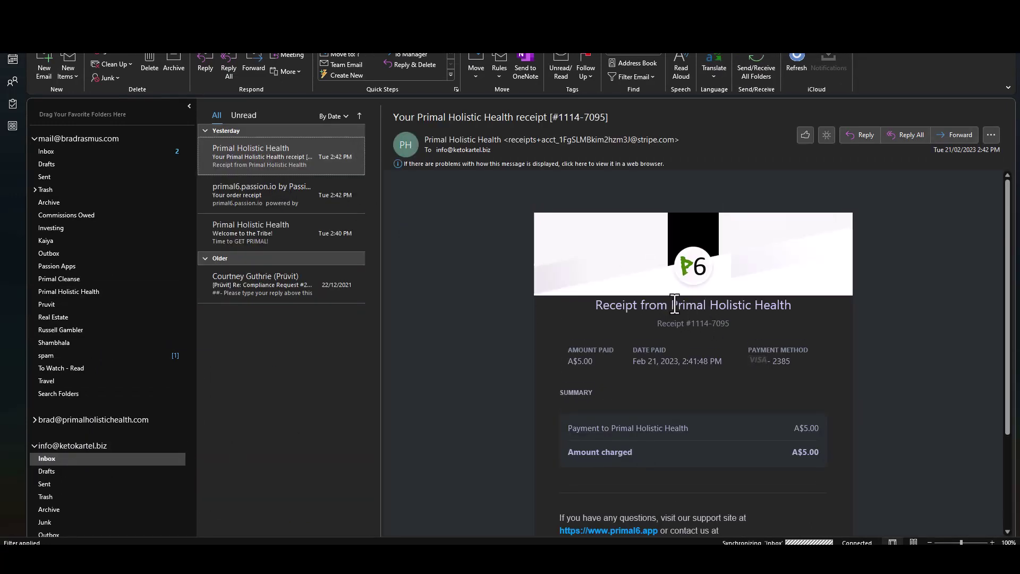
drag(671, 305, 779, 307)
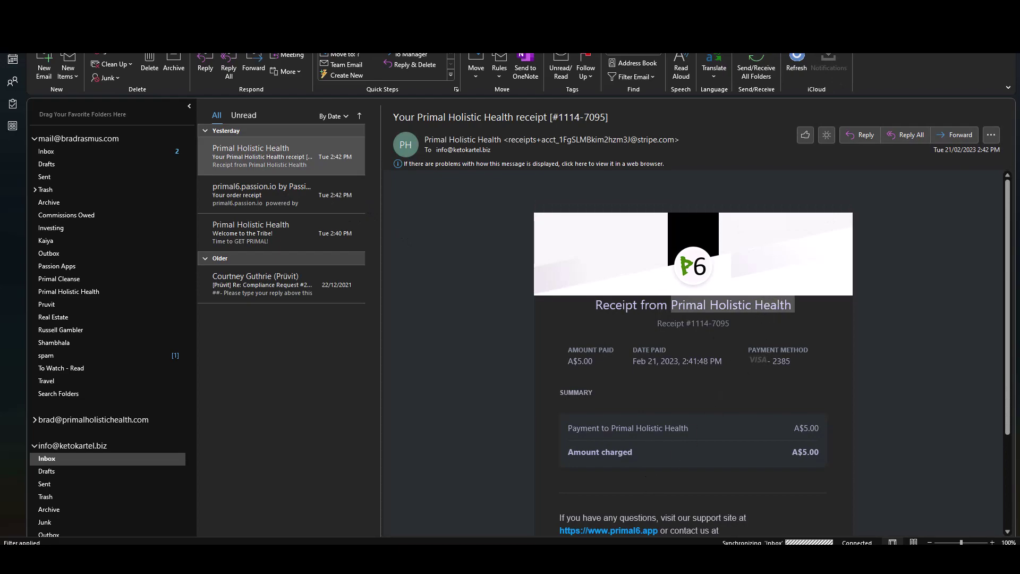
key(alt+Tab)
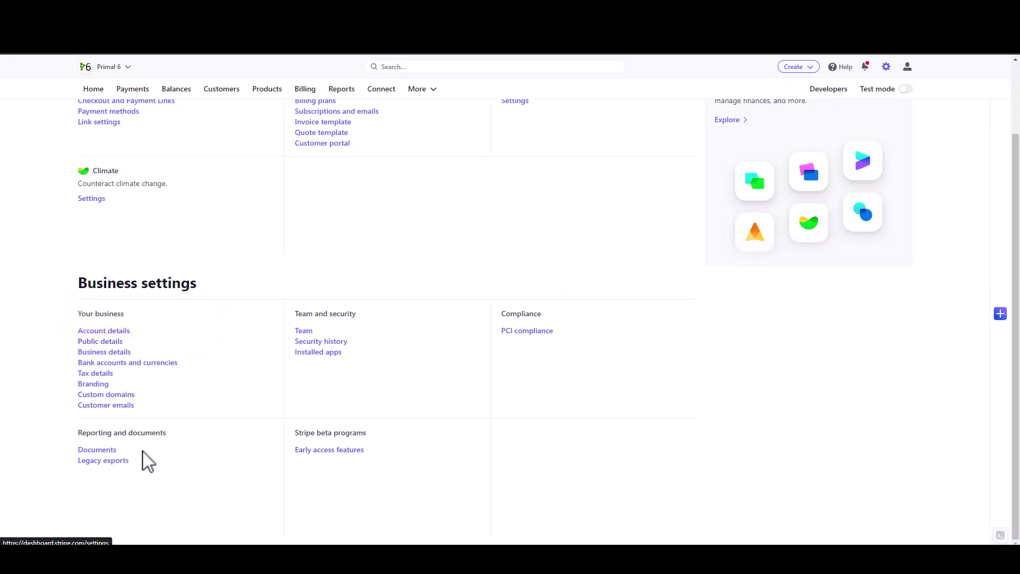
click(95, 385)
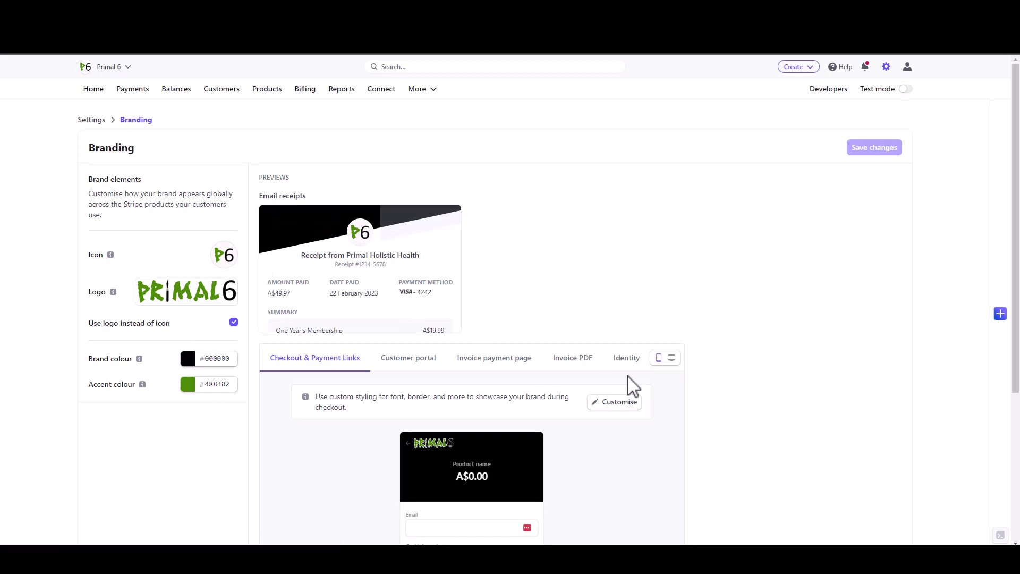
scroll(632, 391, down, 4)
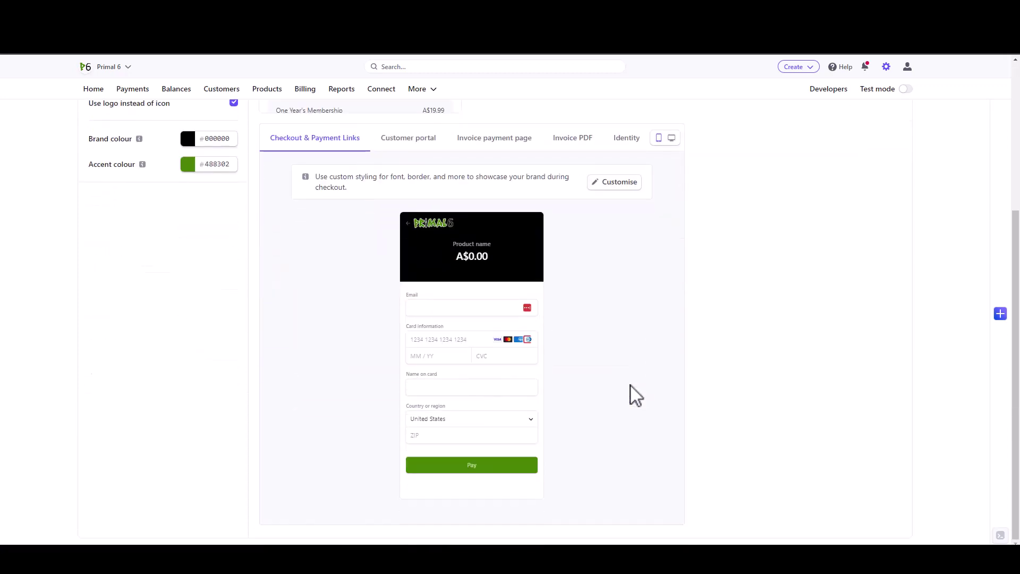
scroll(635, 395, up, 4)
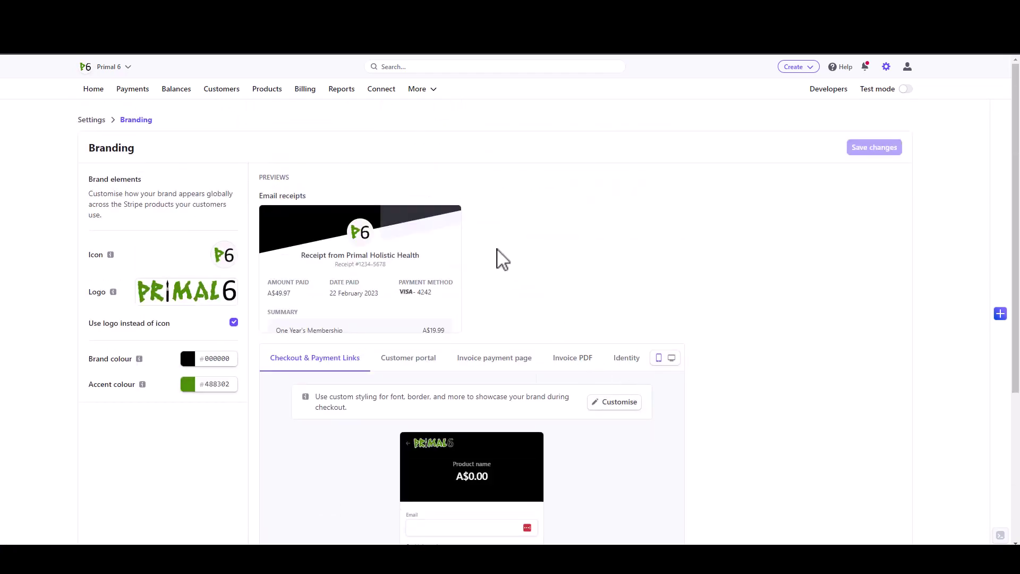
click(92, 120)
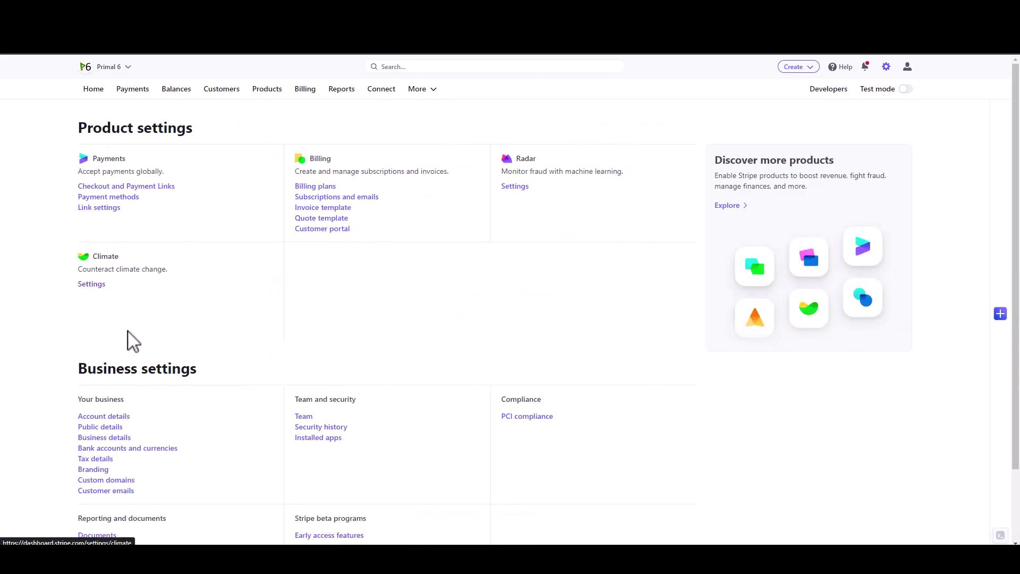
scroll(130, 345, down, 2)
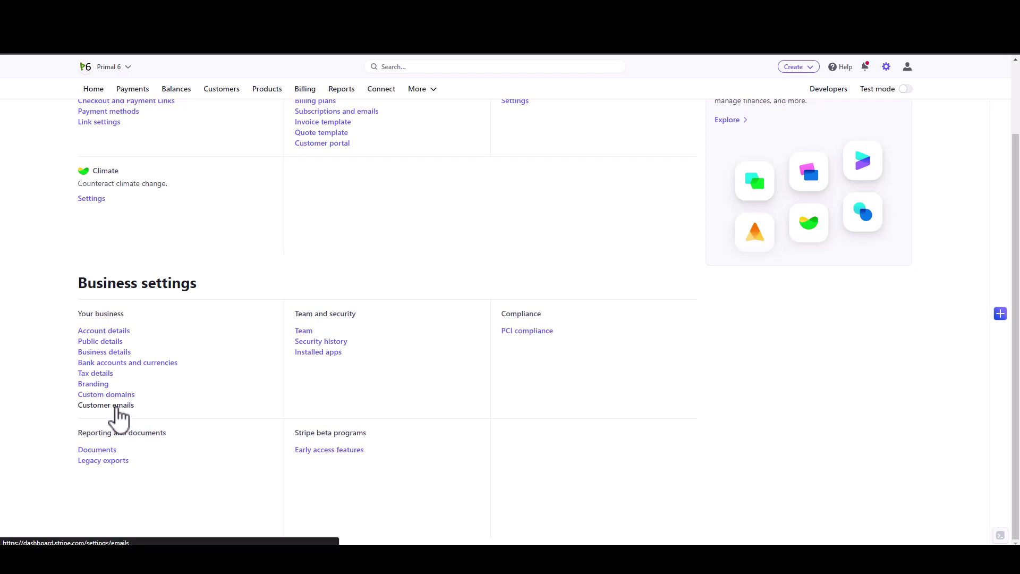
Step: View Stripe's Customer emails settings and the Successful payments info note
click(118, 406)
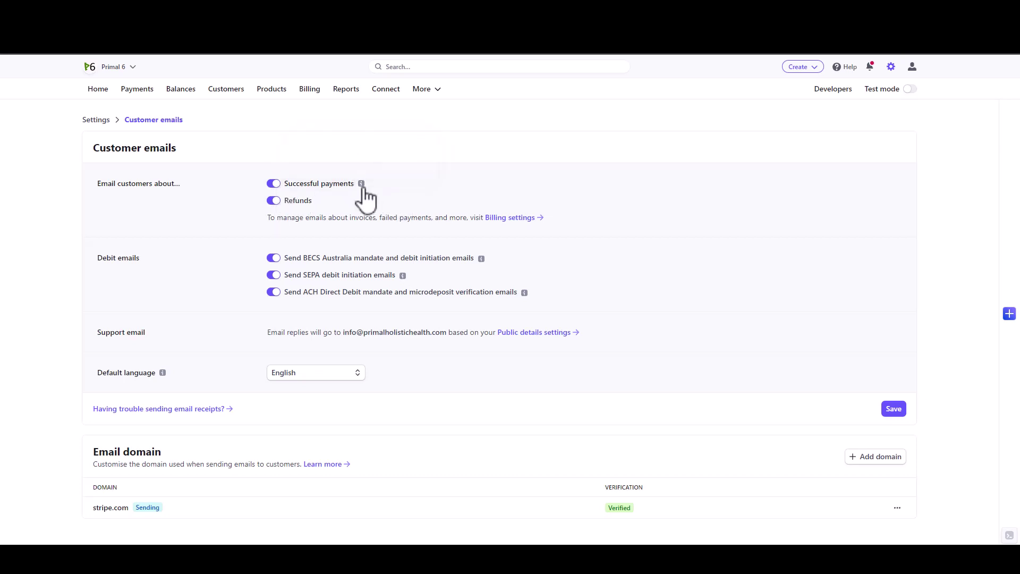
mouse_move(362, 185)
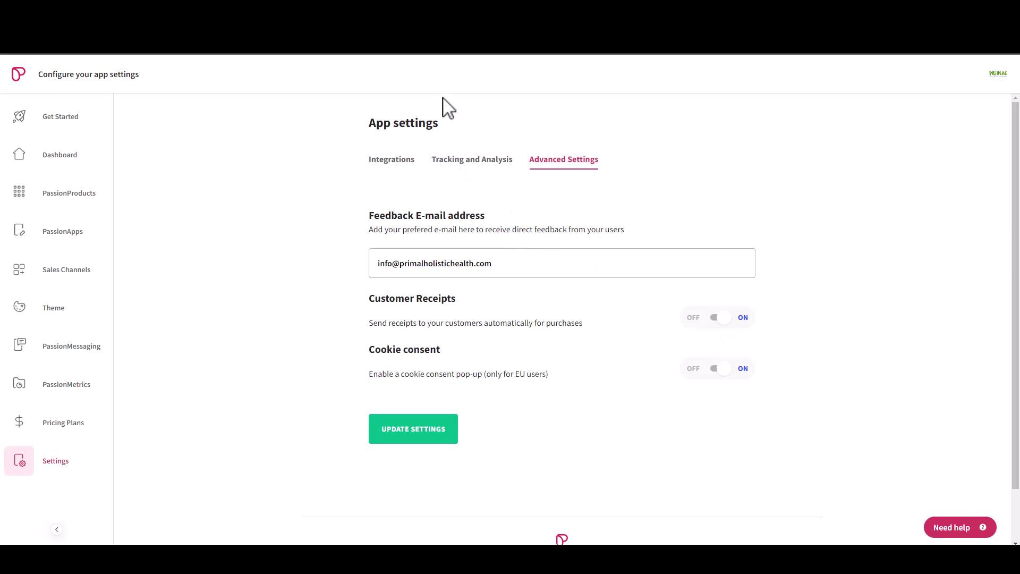
mouse_move(421, 48)
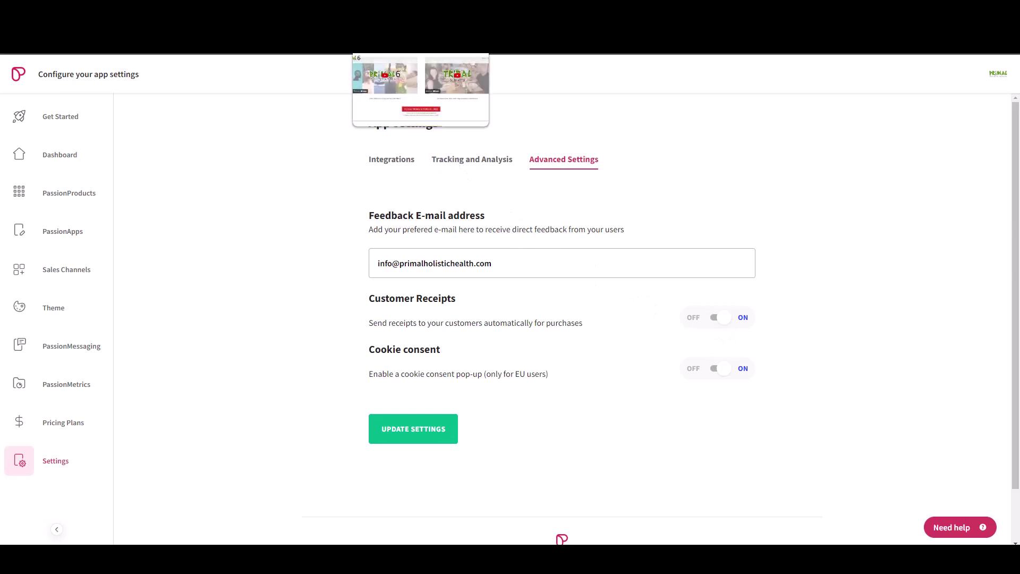
Step: Go back to the Stripe settings overview from Customer emails
click(525, 48)
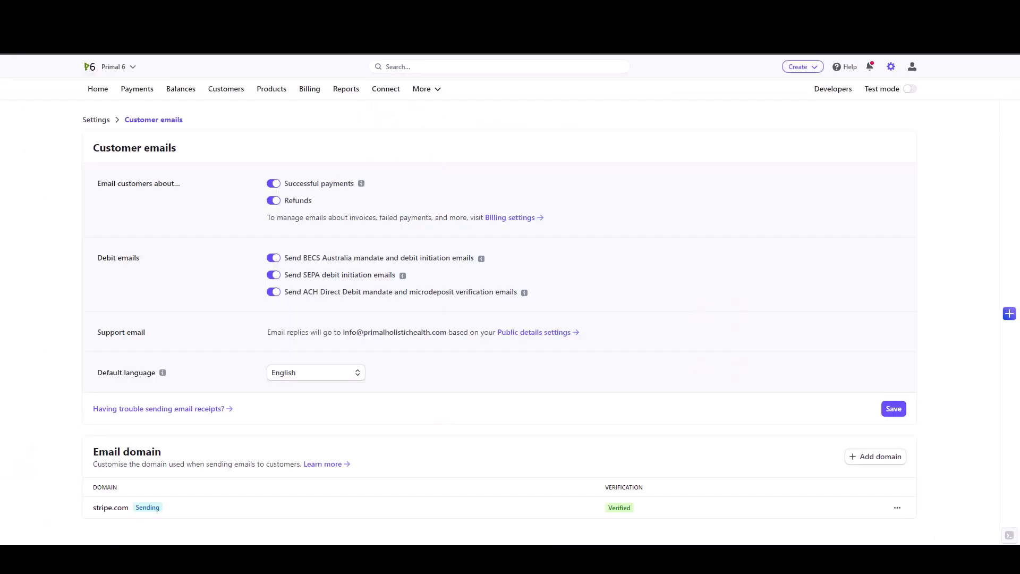
click(88, 120)
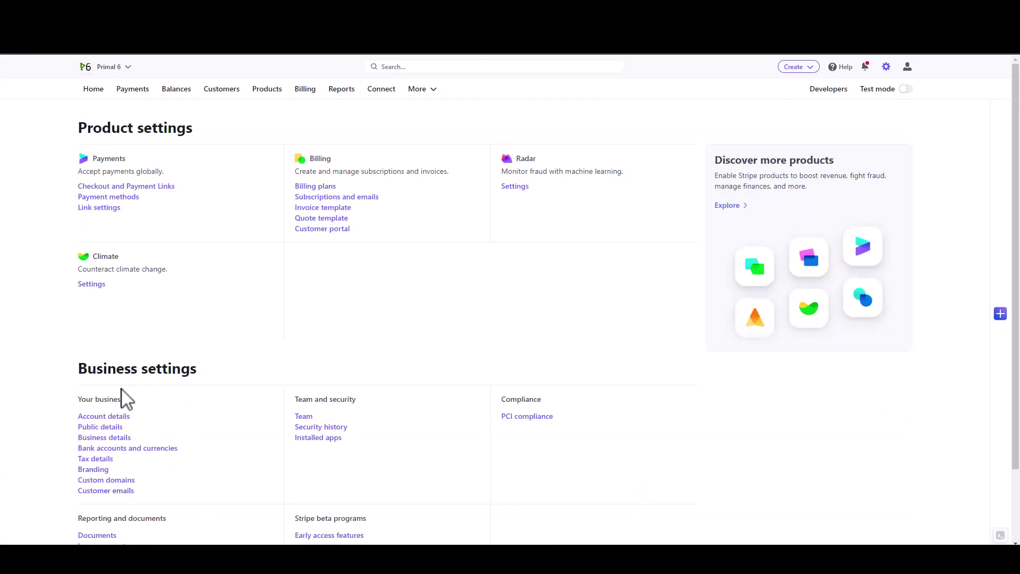
scroll(139, 510, down, 2)
scroll(132, 478, up, 1)
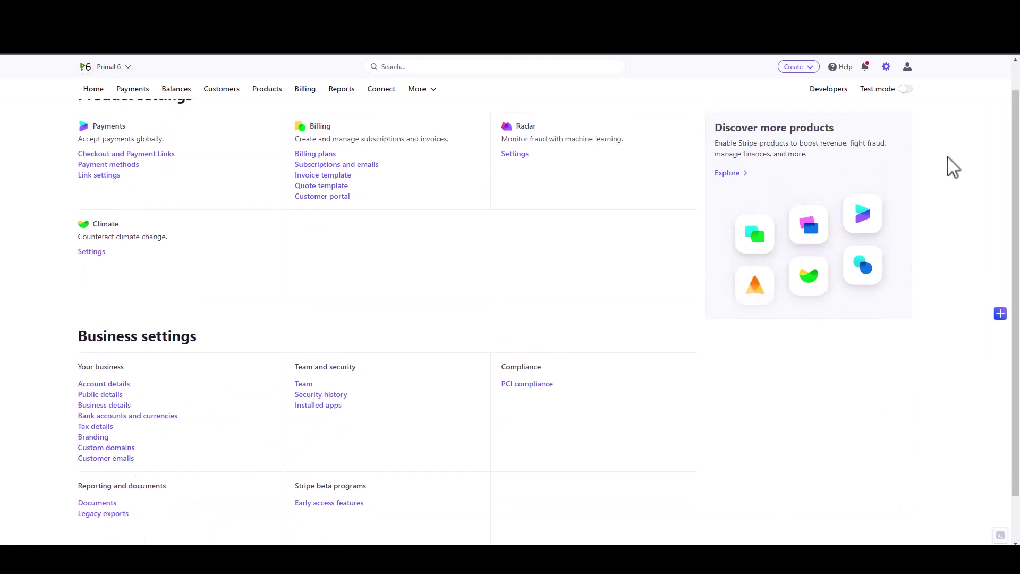
Step: Open the personal profile and scroll to Successful payments under Communication preferences
click(908, 67)
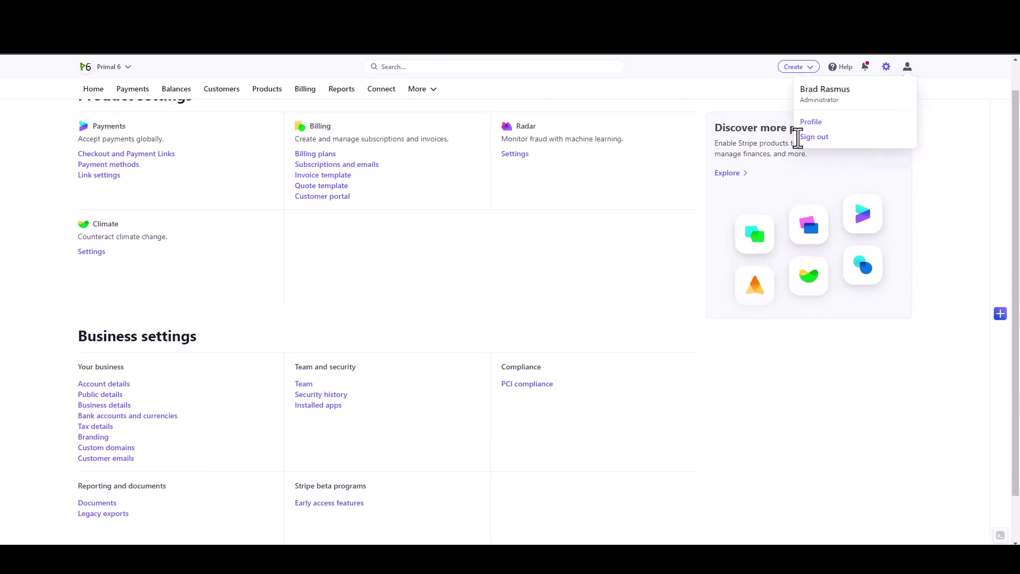
click(811, 124)
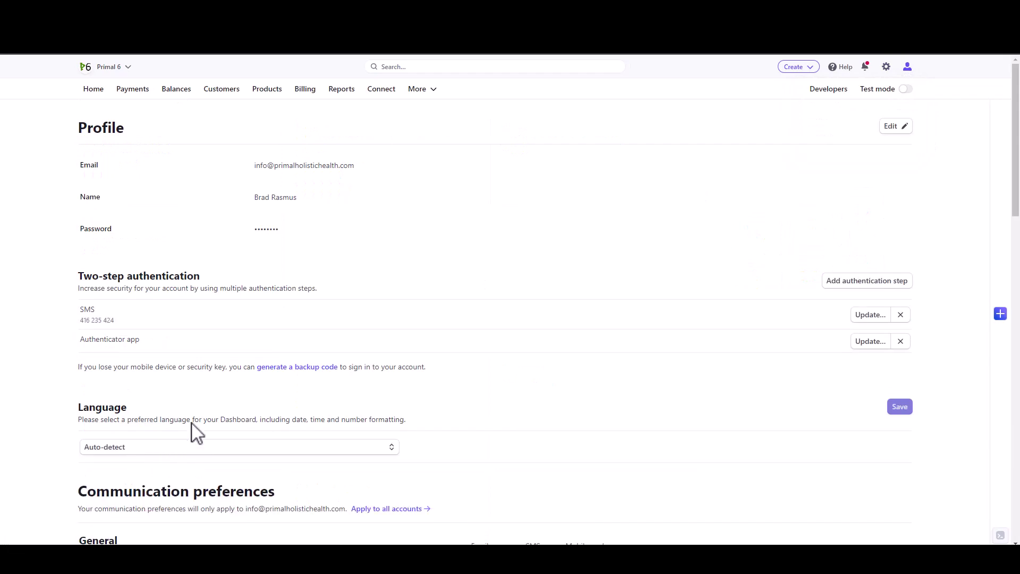
scroll(150, 318, down, 6)
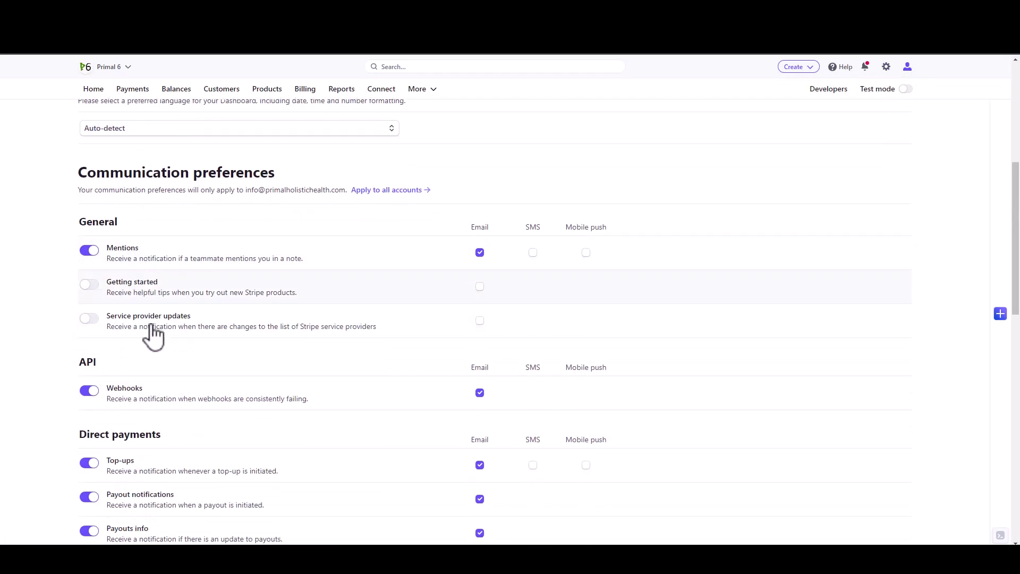
scroll(153, 421, down, 5)
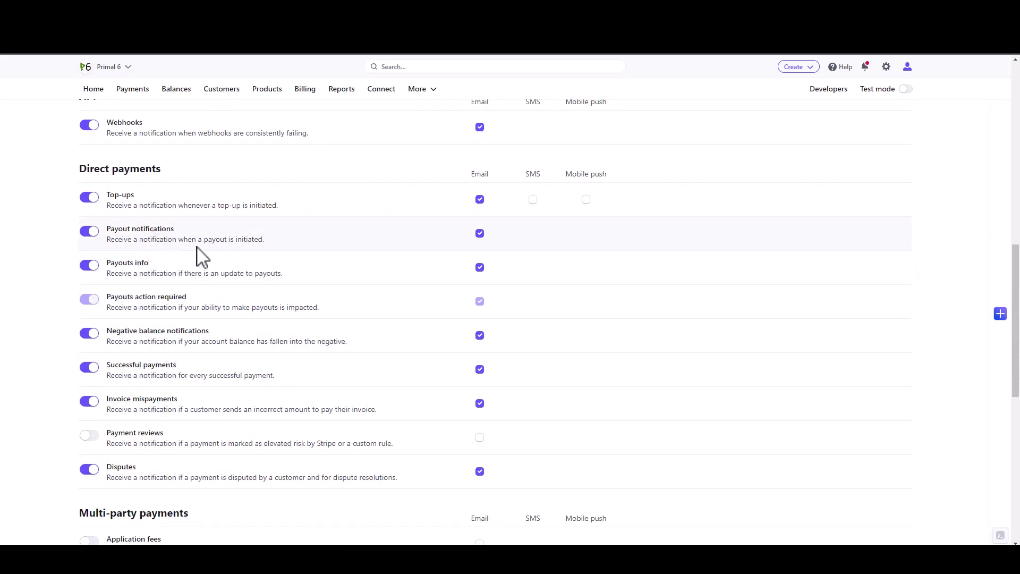
scroll(205, 367, down, 3)
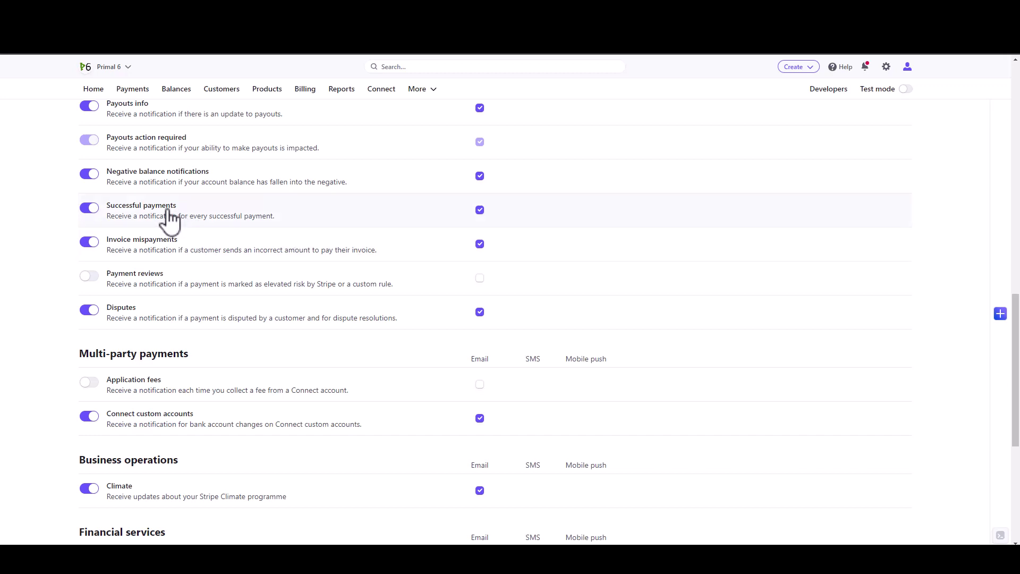
Step: Reopen Stripe's settings overview down to Business settings, then switch browser tabs
click(891, 71)
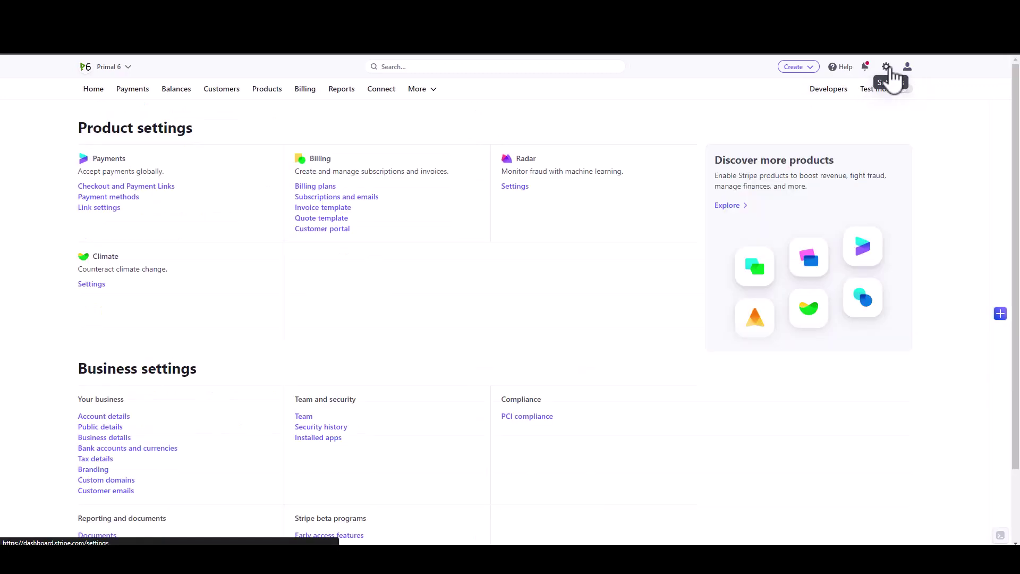
scroll(334, 345, down, 2)
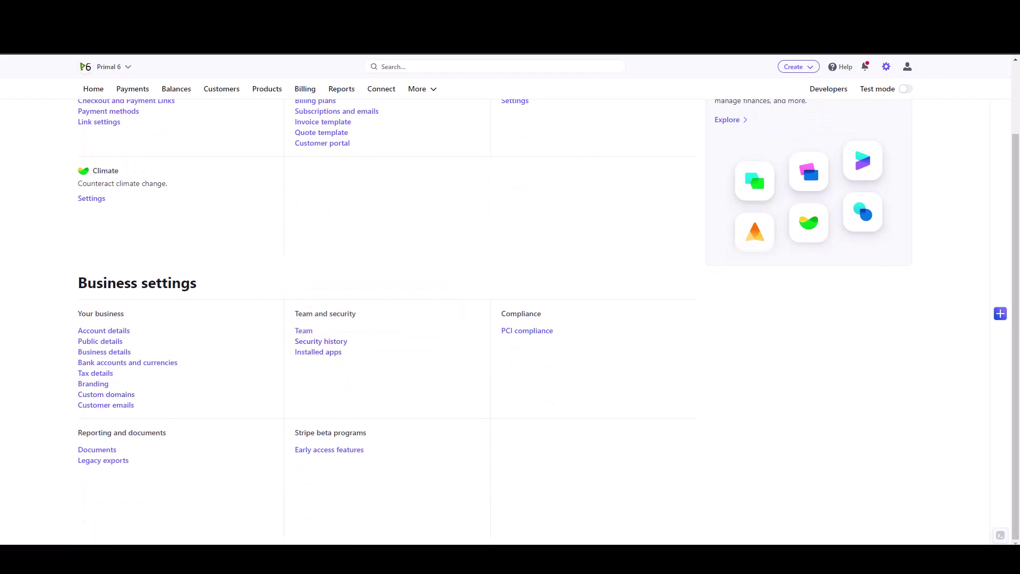
key(ctrl+Tab)
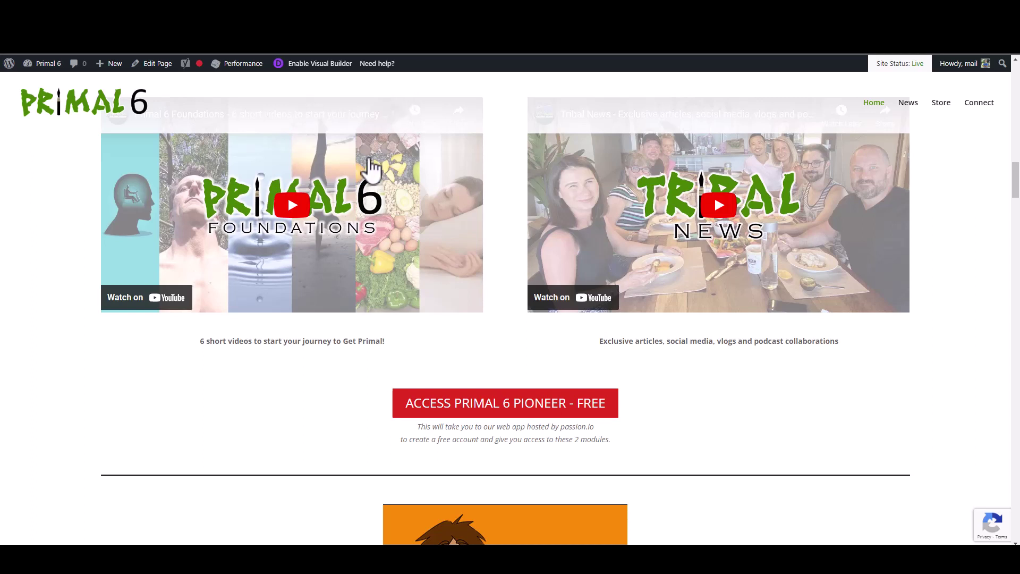
Step: Scroll up to the Primal 6 home page's top banner
scroll(390, 352, up, 20)
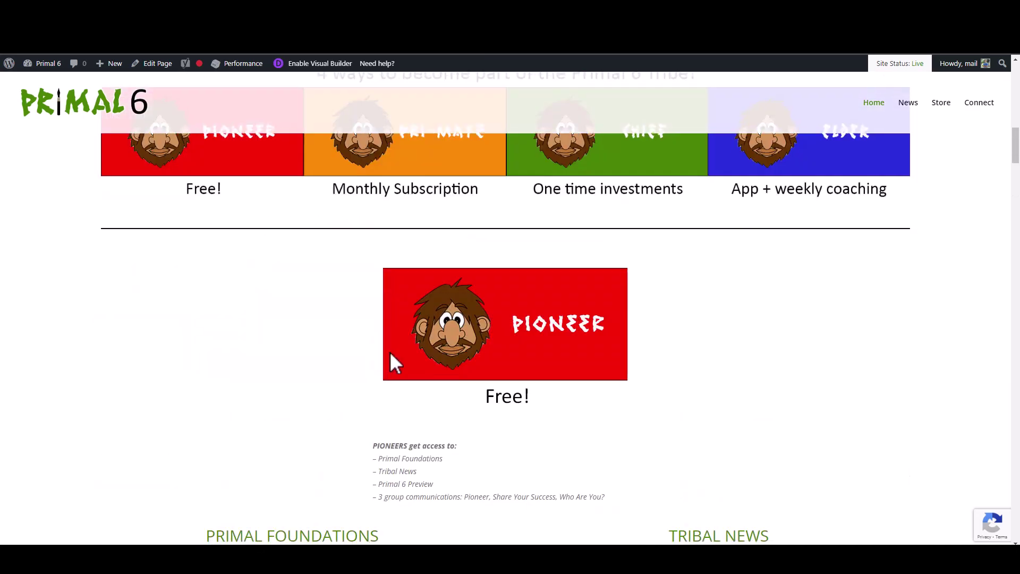